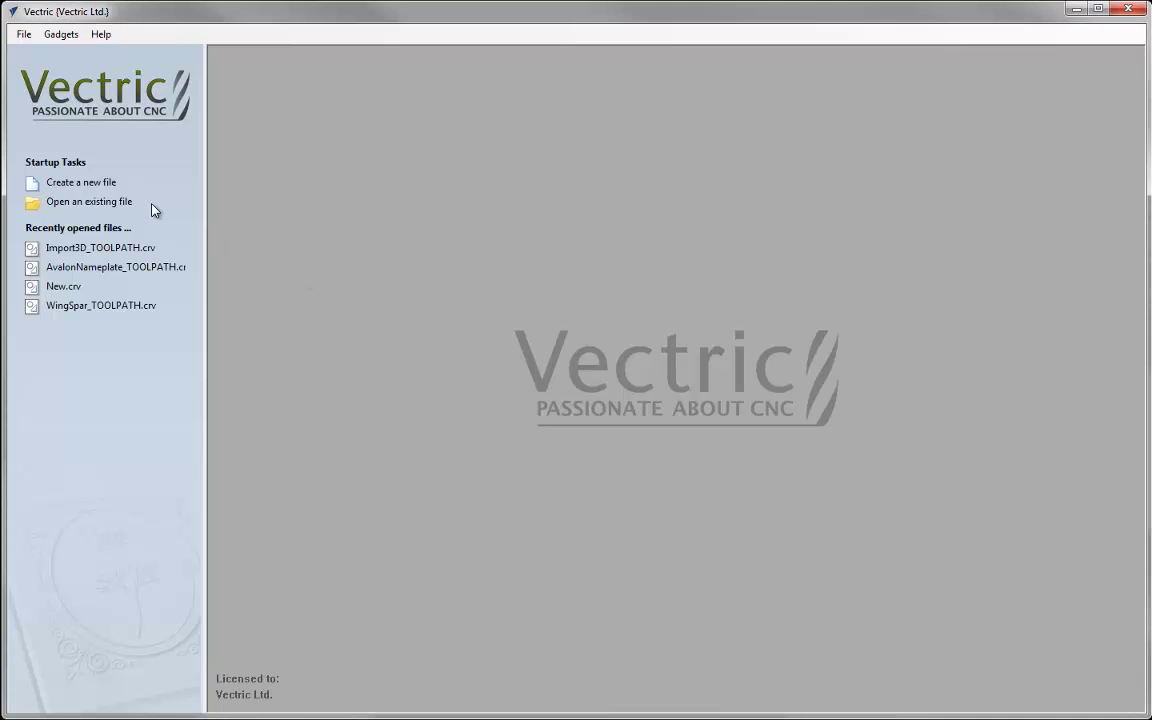
# - Create a new 10 × 10 inch job, 0.75 inch thick, with bottom-left datum and Standard modelling resolution
pyautogui.click(80, 183)
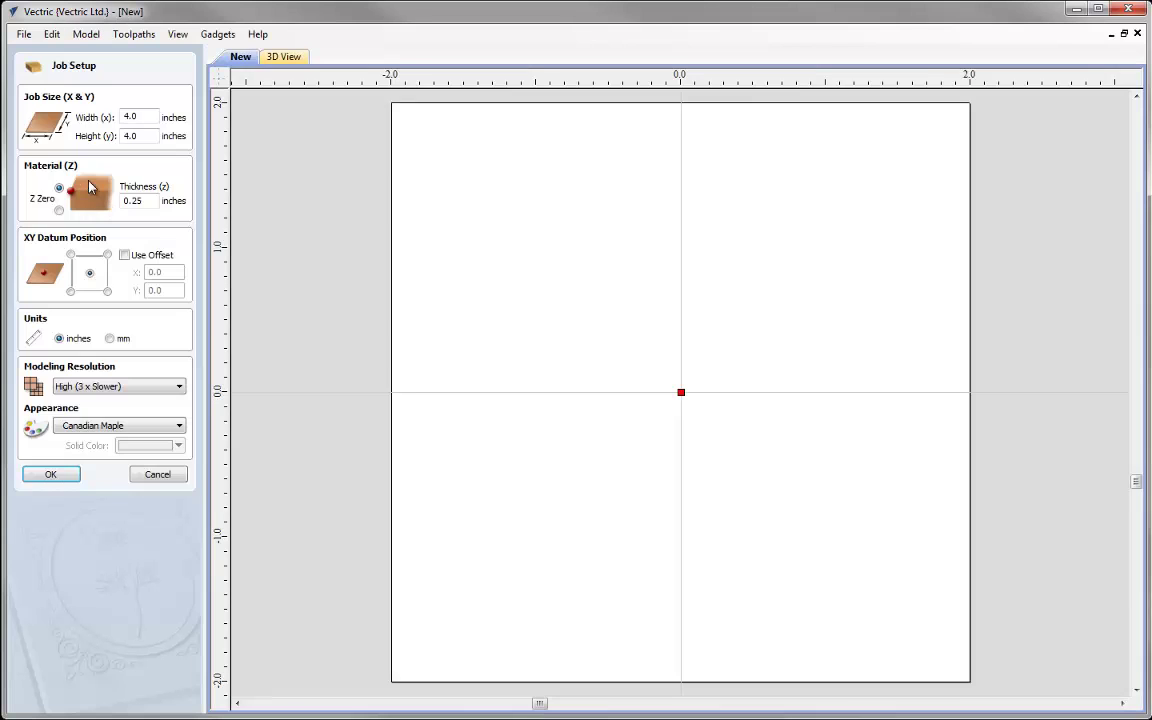
pyautogui.doubleClick(130, 117)
pyautogui.write('10')
pyautogui.press('Tab')
pyautogui.write('10')
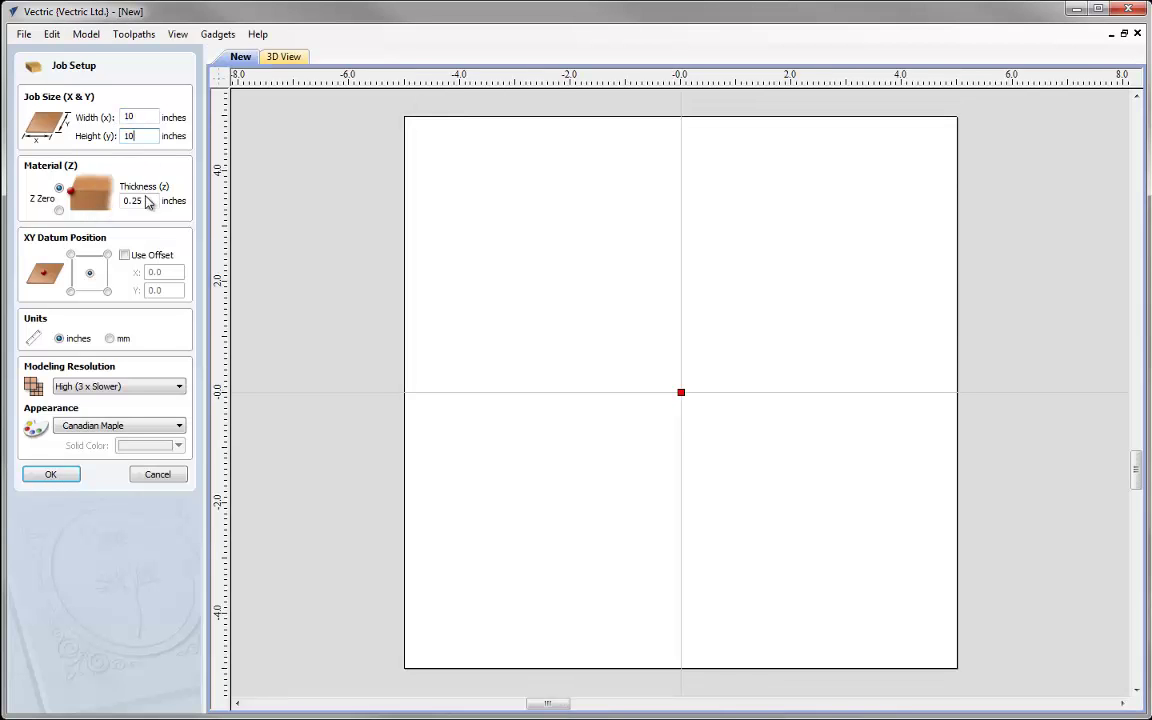
pyautogui.press('Tab')
pyautogui.write('0.75')
pyautogui.click(70, 291)
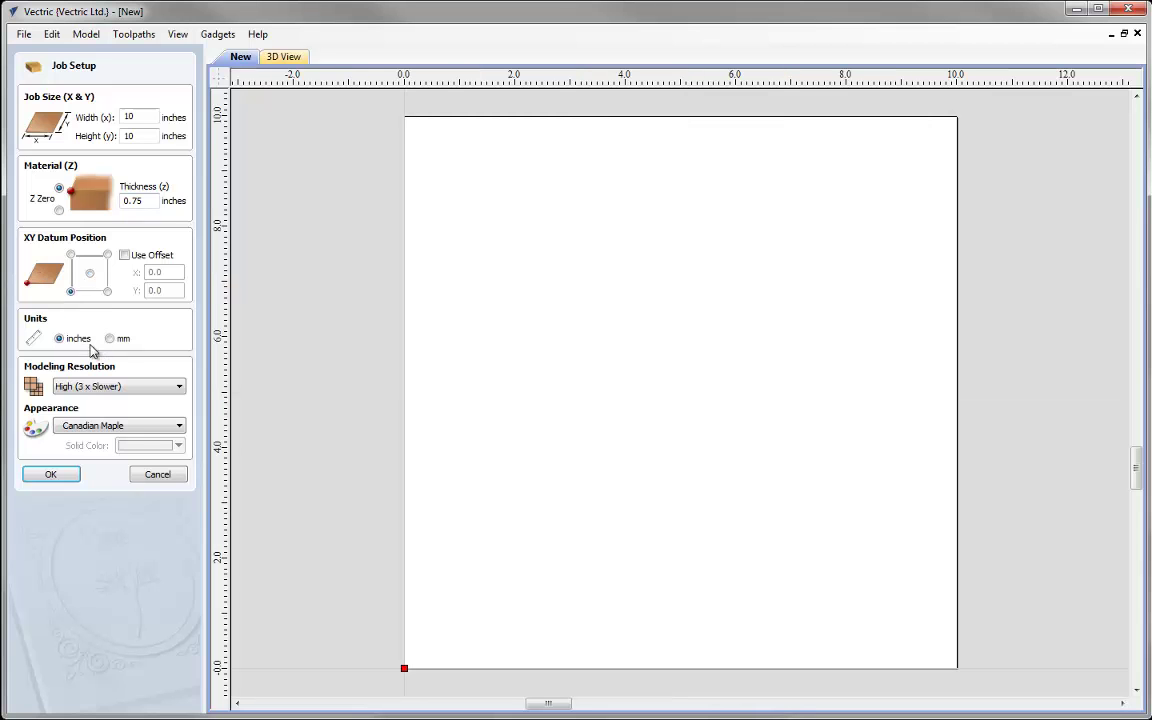
pyautogui.click(136, 391)
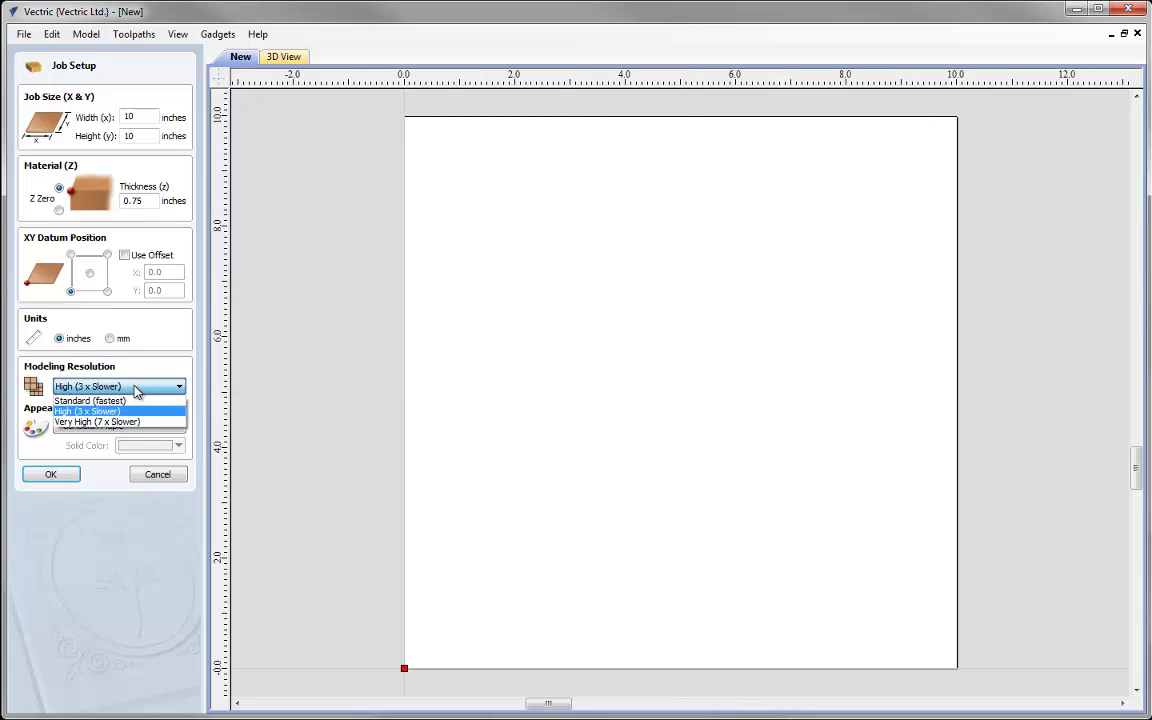
pyautogui.click(136, 401)
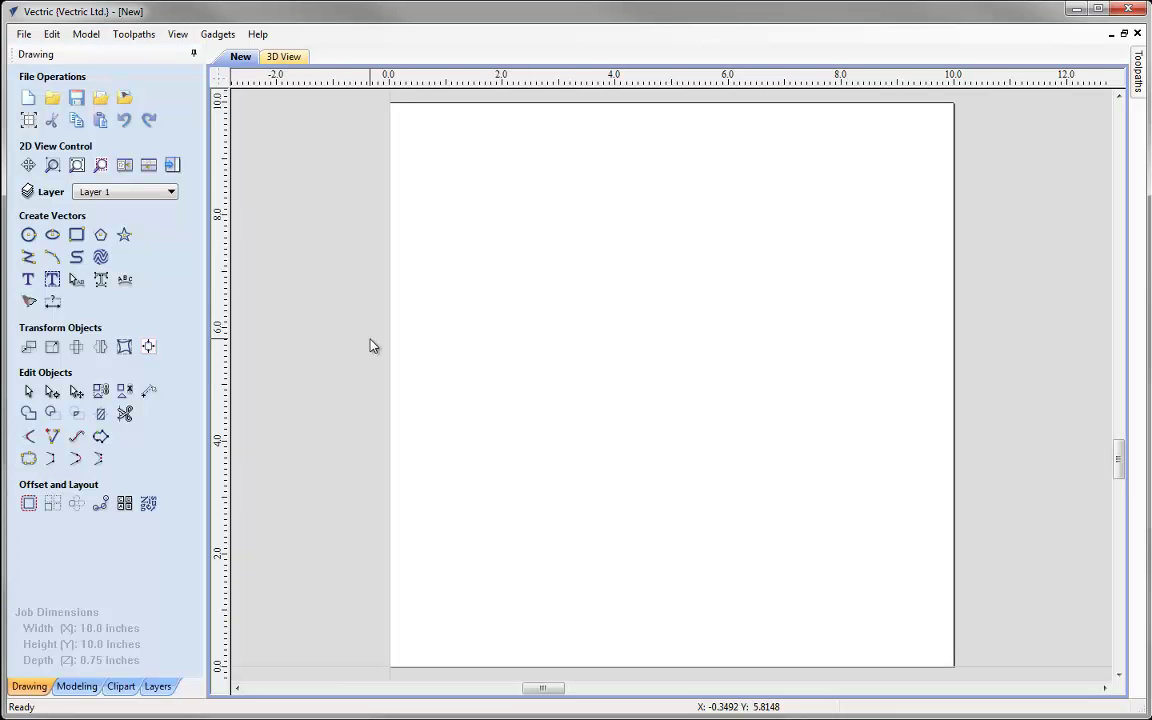
# - From the Modeling tools, import Magnolia_Flower-57649-A.v3m as a component
pyautogui.click(77, 687)
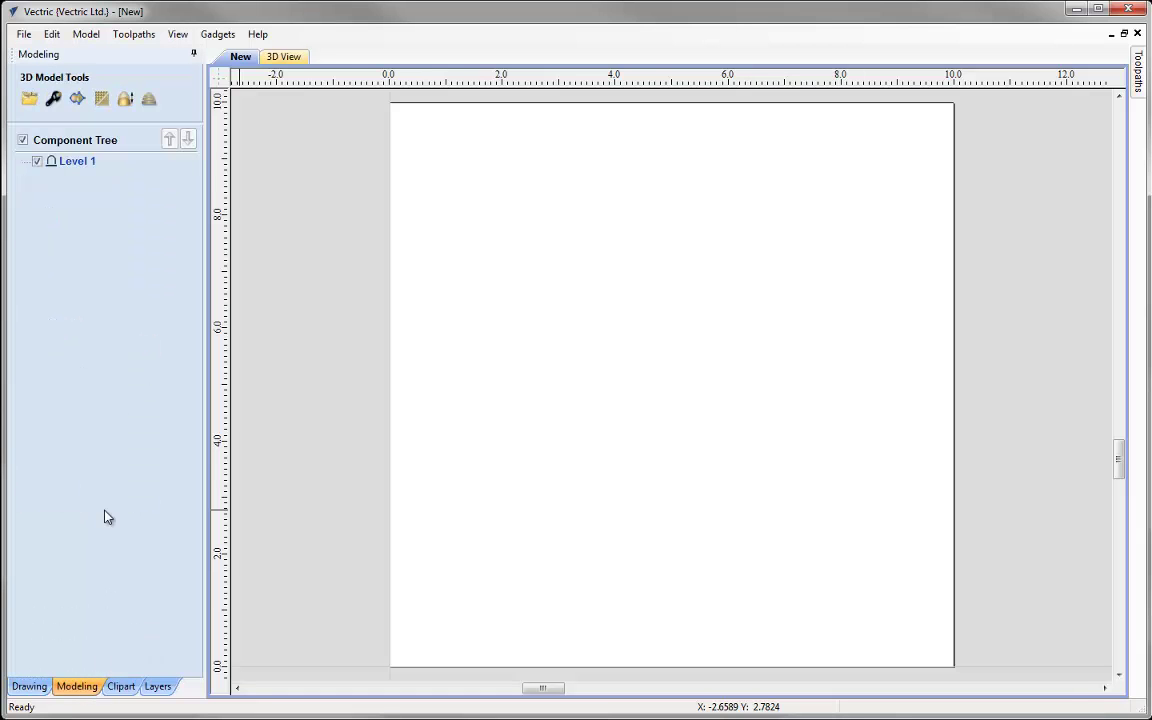
pyautogui.click(29, 99)
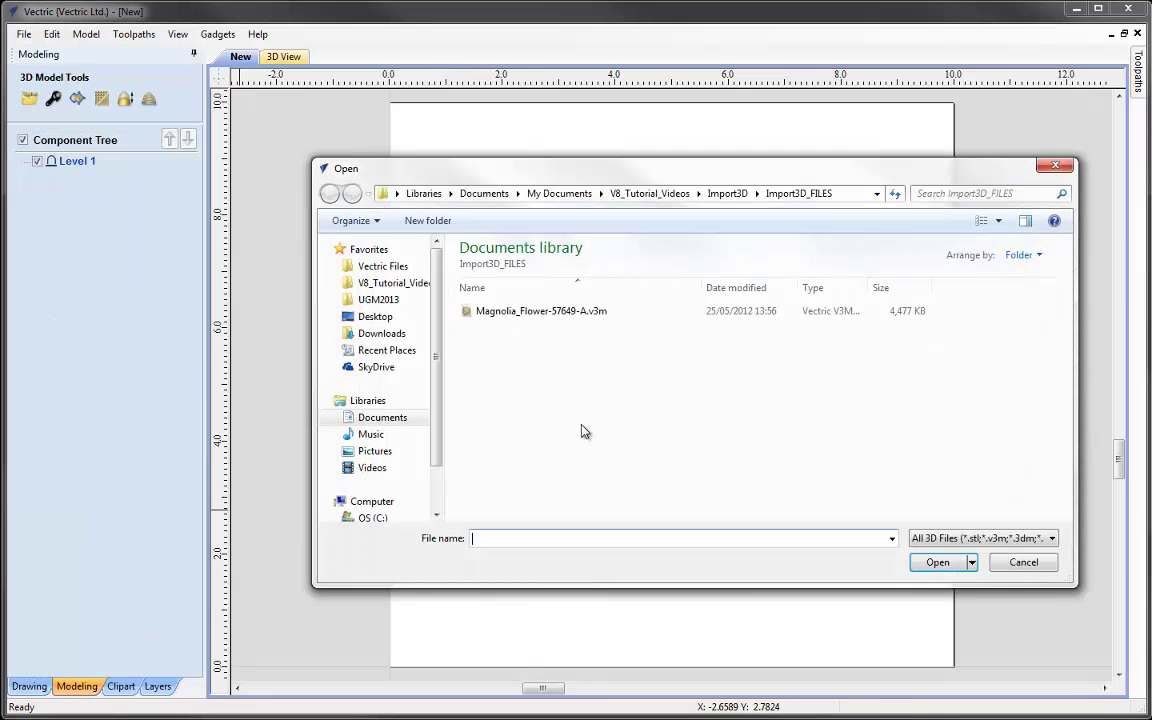
pyautogui.click(559, 313)
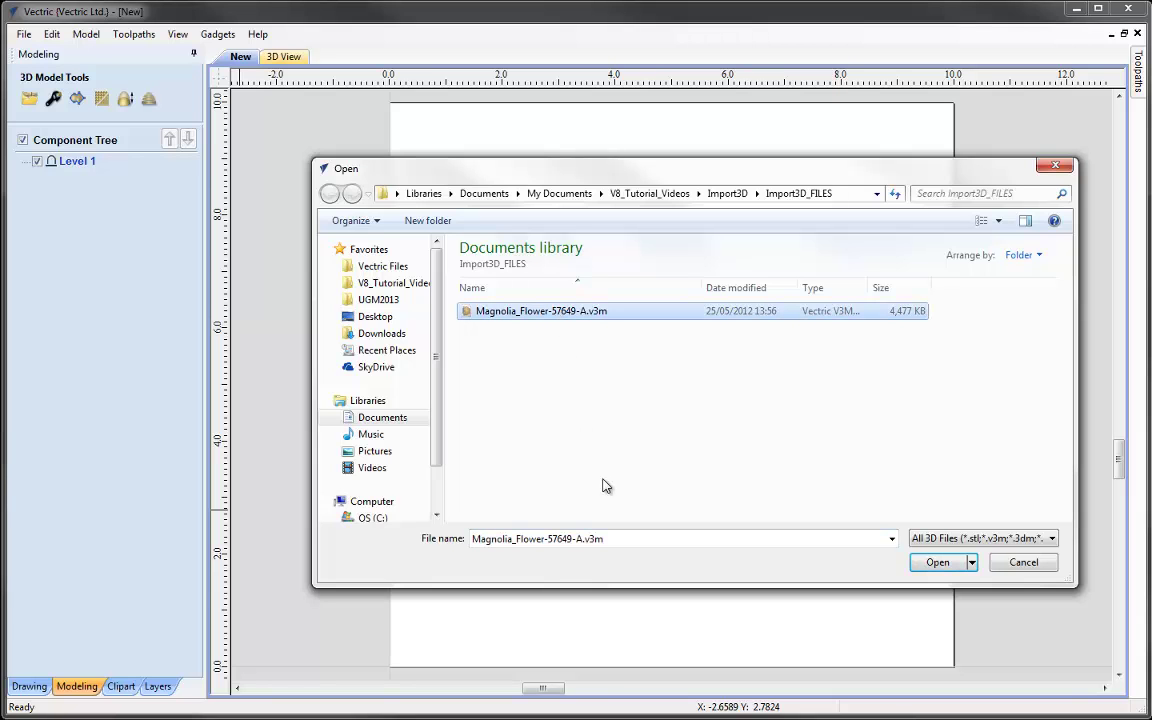
pyautogui.click(937, 562)
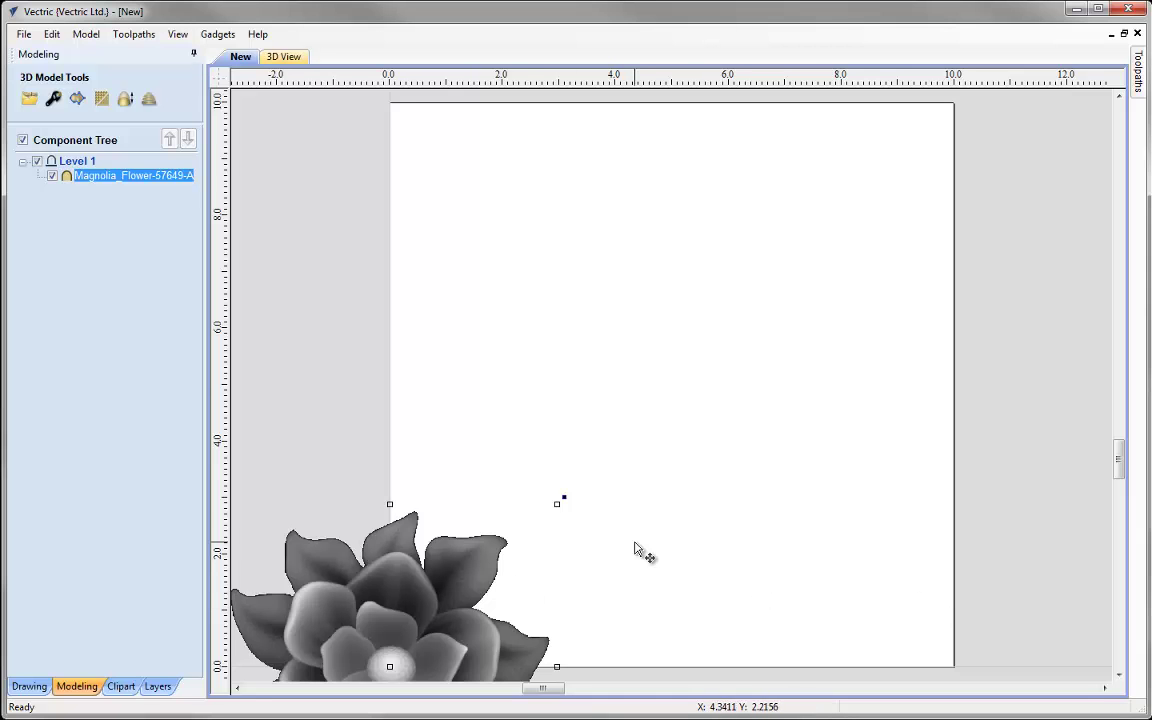
# - Tile the 2D and 3D views vertically, then centre the magnolia and enlarge it to about 6.4 × 6.2 inches
pyautogui.click(177, 34)
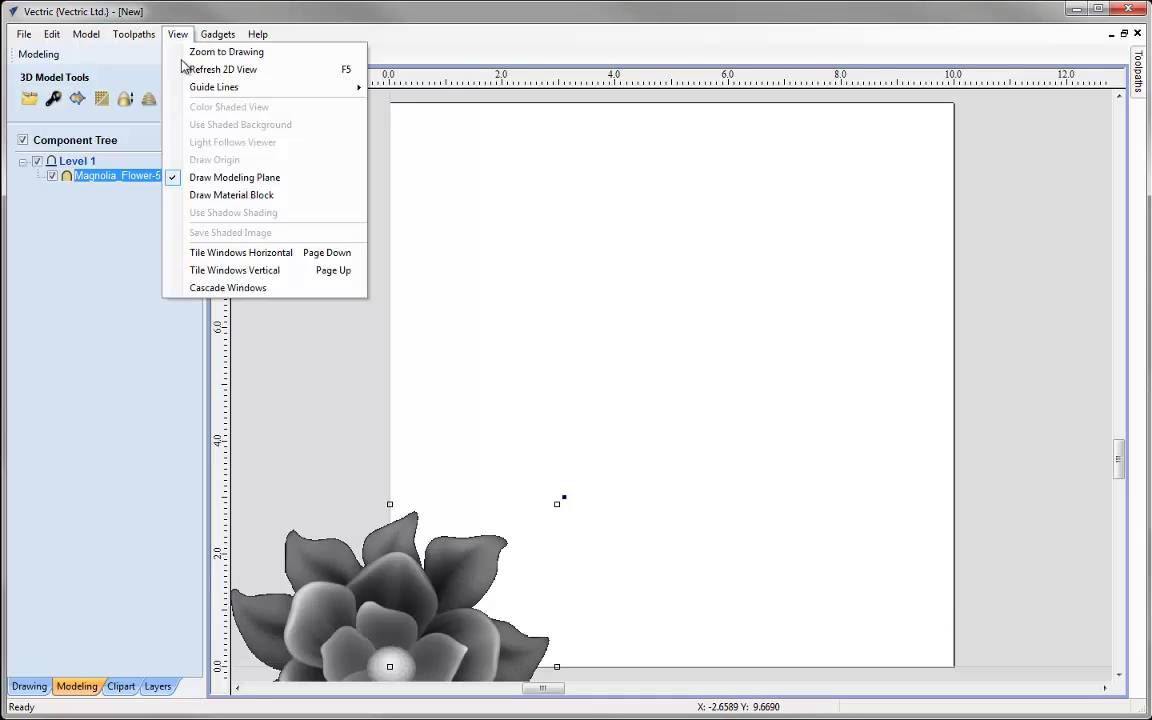
pyautogui.click(242, 270)
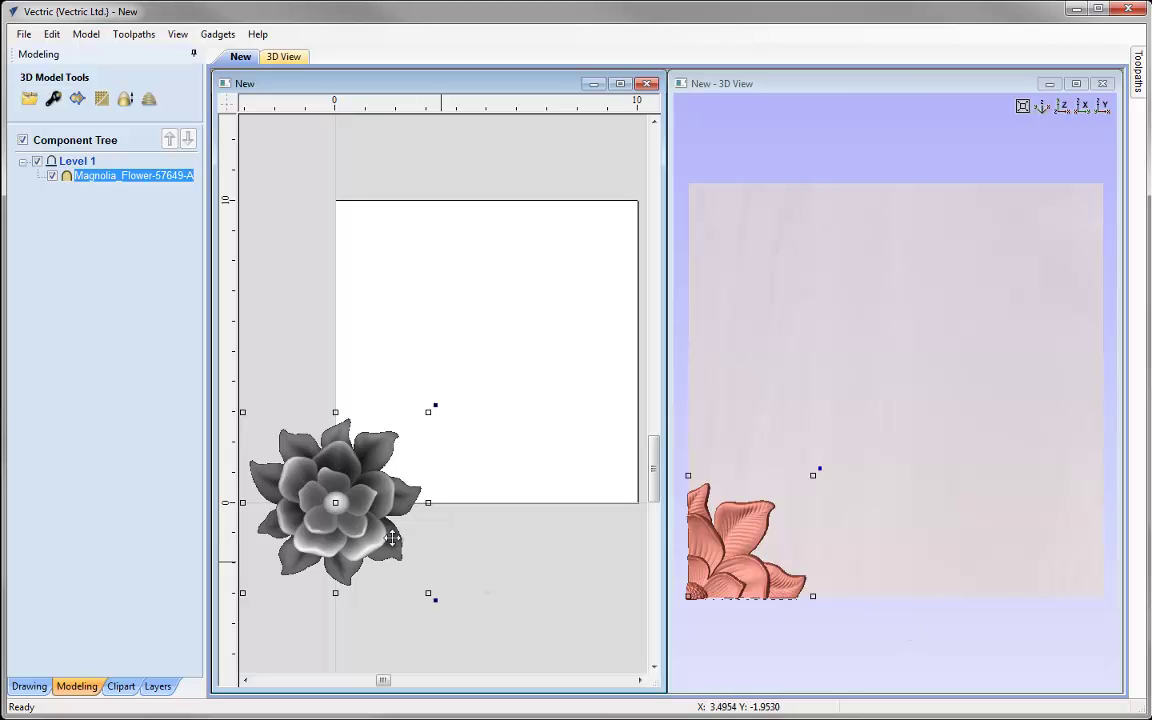
pyautogui.moveTo(341, 498); pyautogui.dragTo(567, 561)
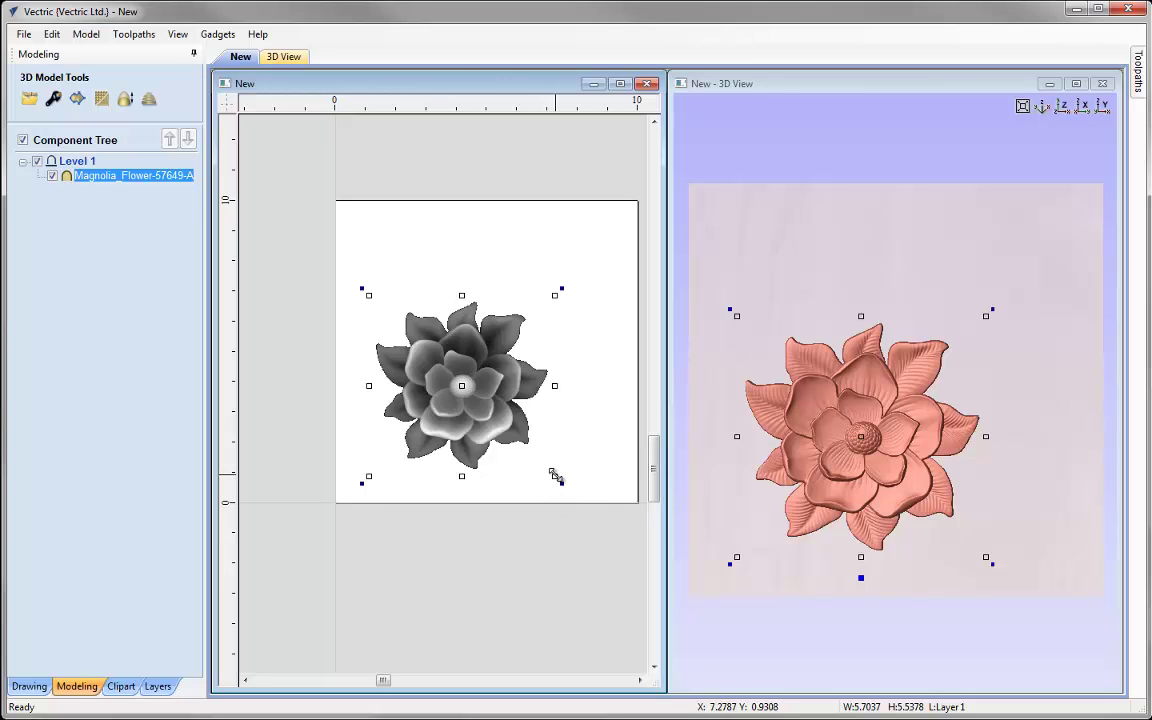
pyautogui.moveTo(555, 475); pyautogui.dragTo(568, 499)
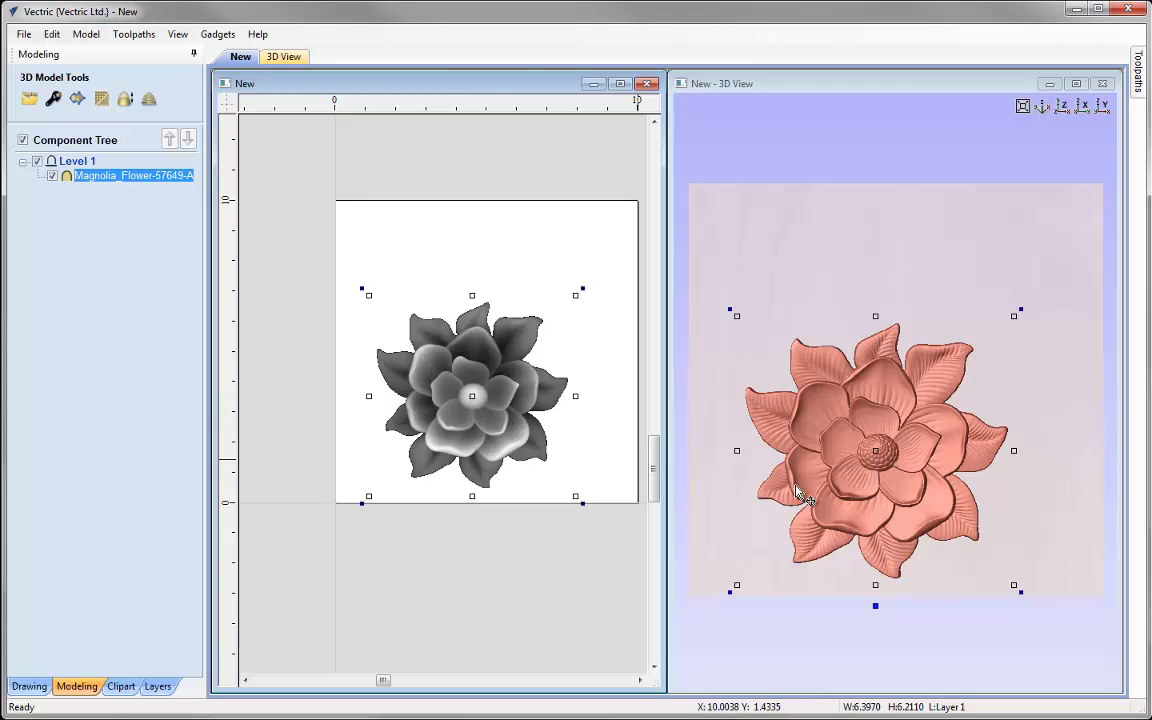
# - Undo the last resize and drag the magnolia's handles to 6.1003 × 6.1003 inches
pyautogui.click(983, 458)
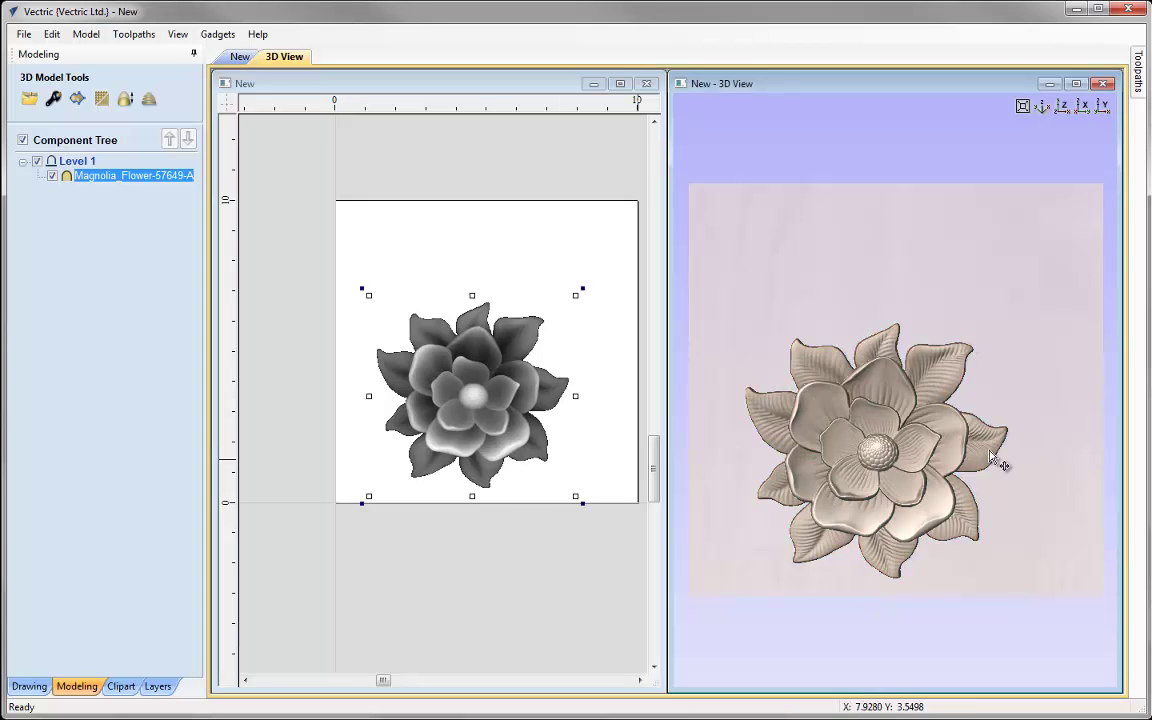
pyautogui.hotkey('ctrl', 'z')
pyautogui.click(990, 323)
pyautogui.moveTo(990, 323); pyautogui.dragTo(1036, 568)
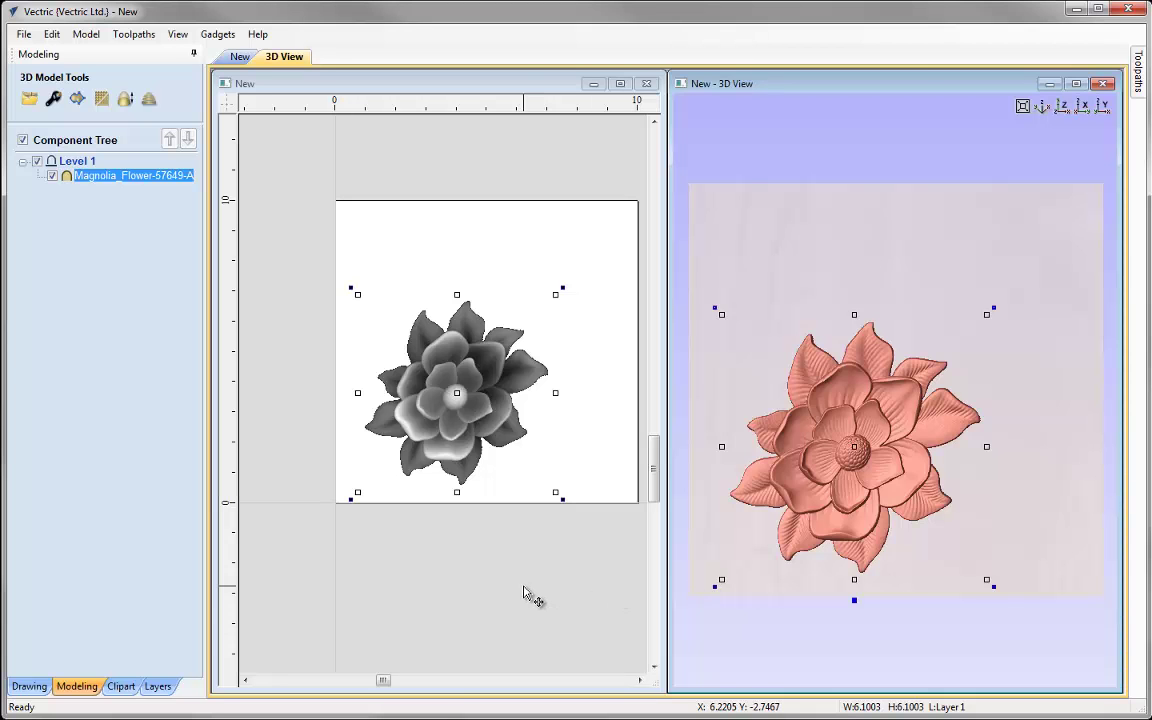
pyautogui.click(29, 686)
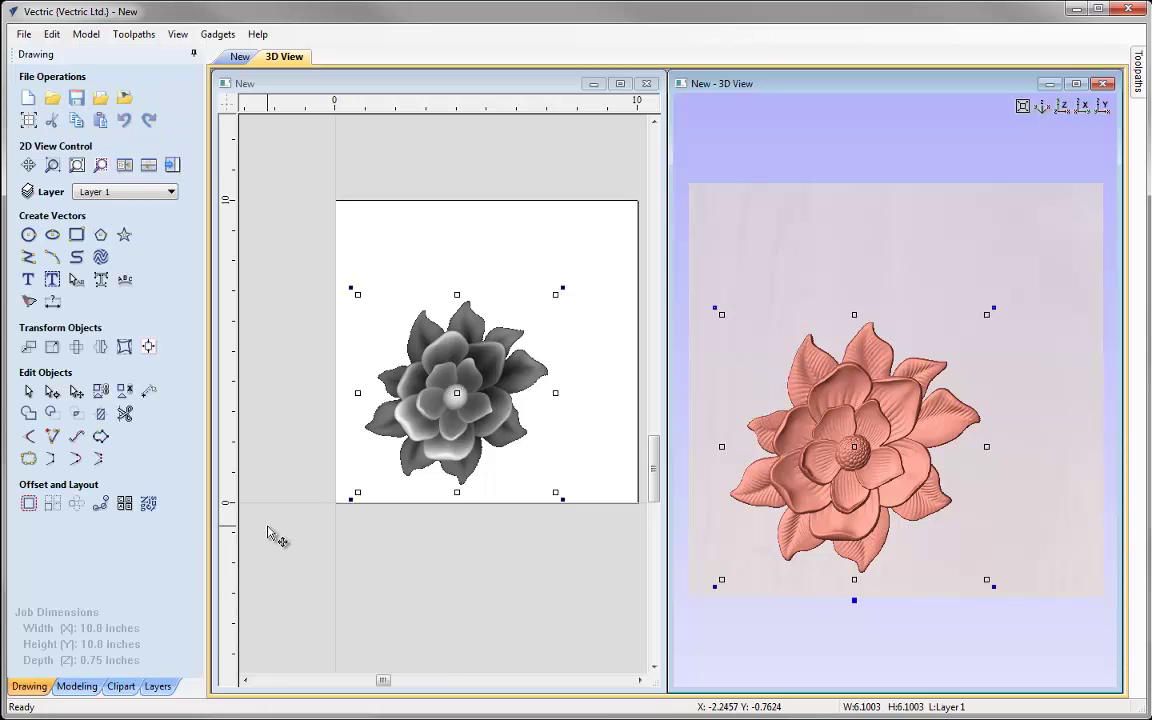
# - Undo the four earlier flower transforms and centre the flower on the material
pyautogui.click(124, 120)
pyautogui.click(124, 120)
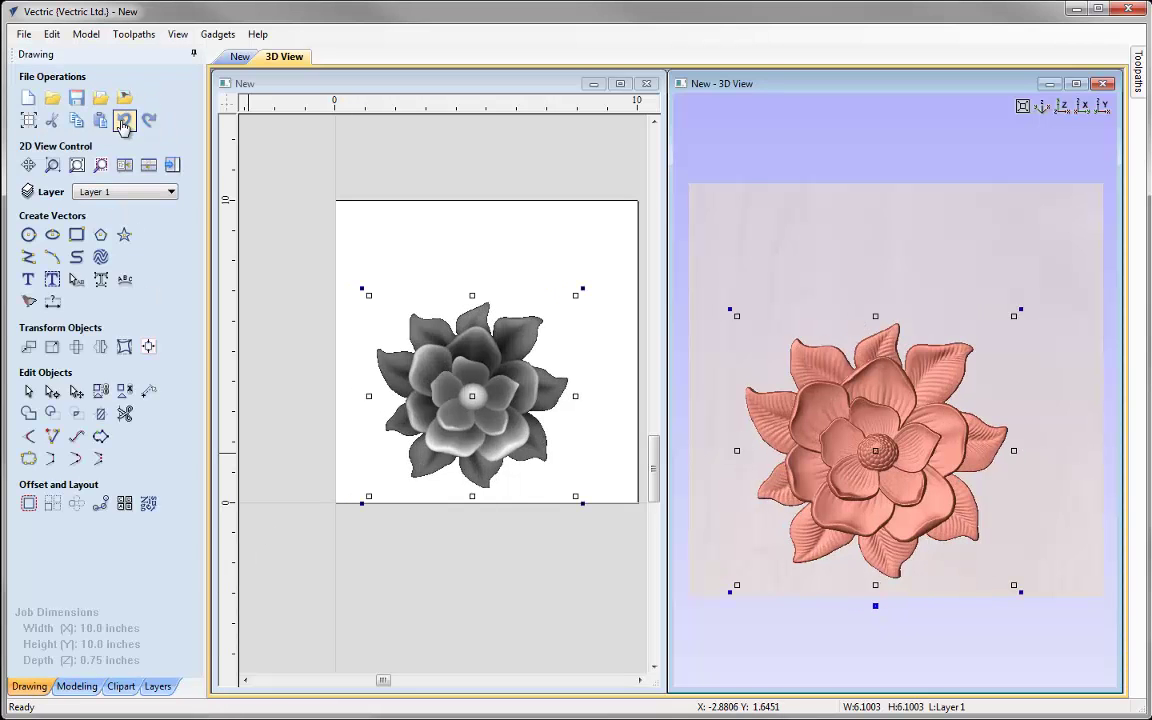
pyautogui.click(124, 120)
pyautogui.click(124, 120)
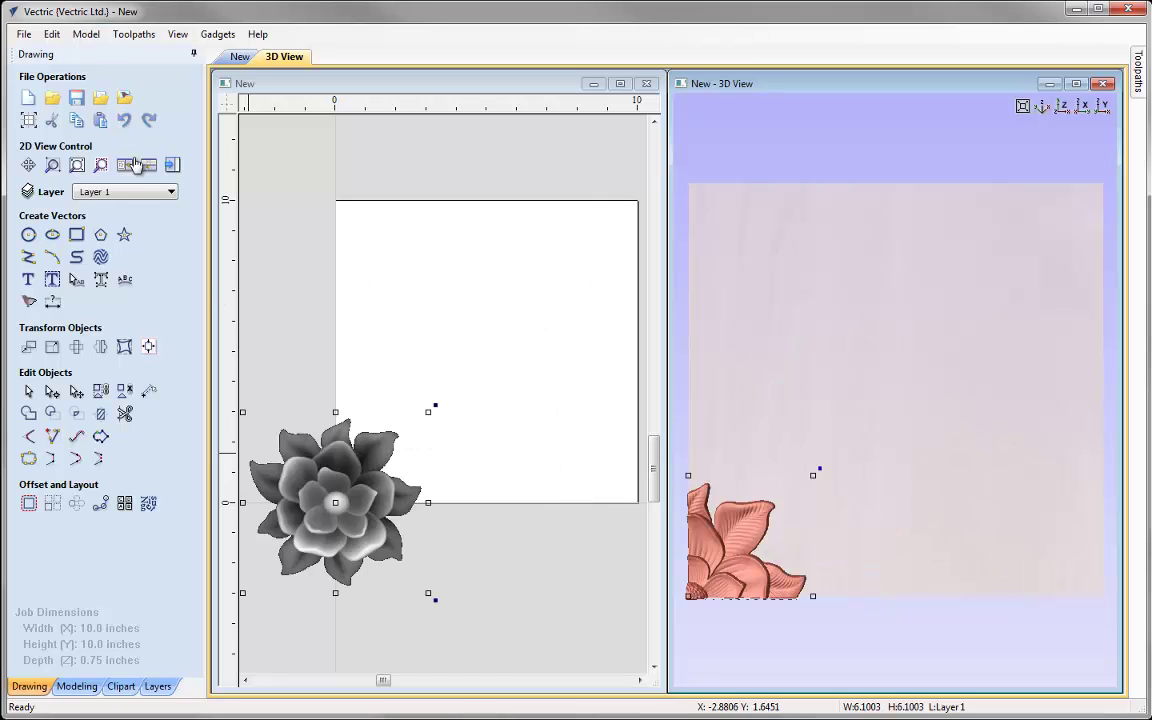
pyautogui.click(148, 346)
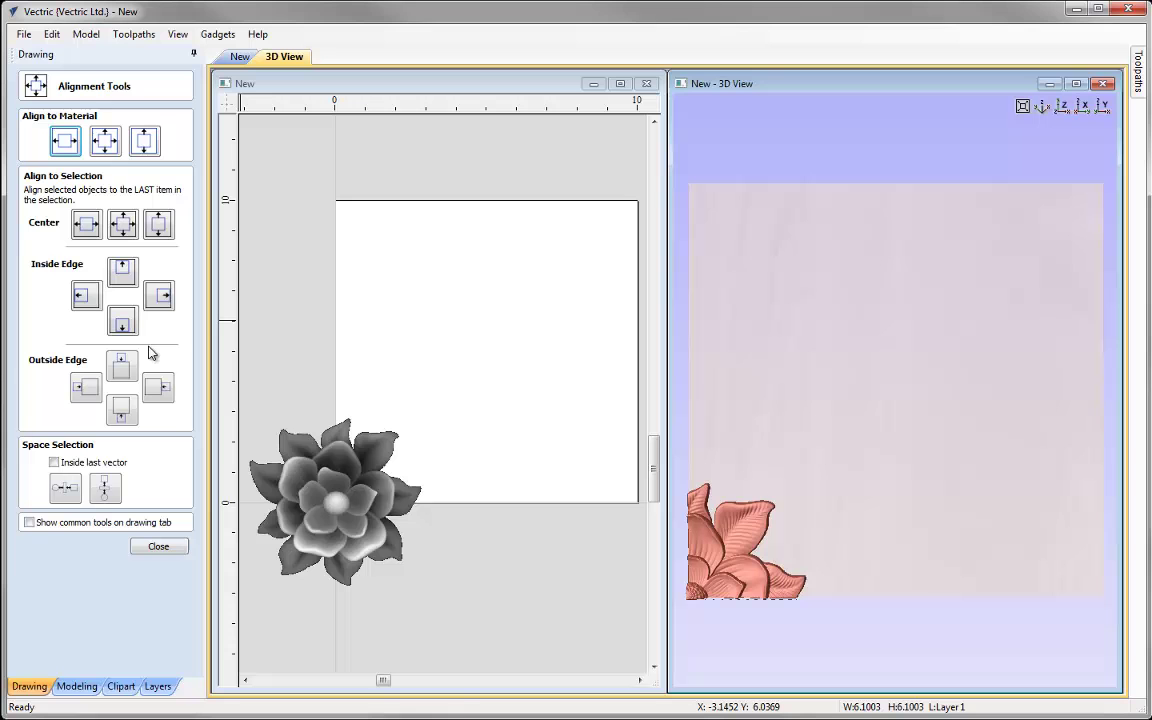
pyautogui.click(108, 142)
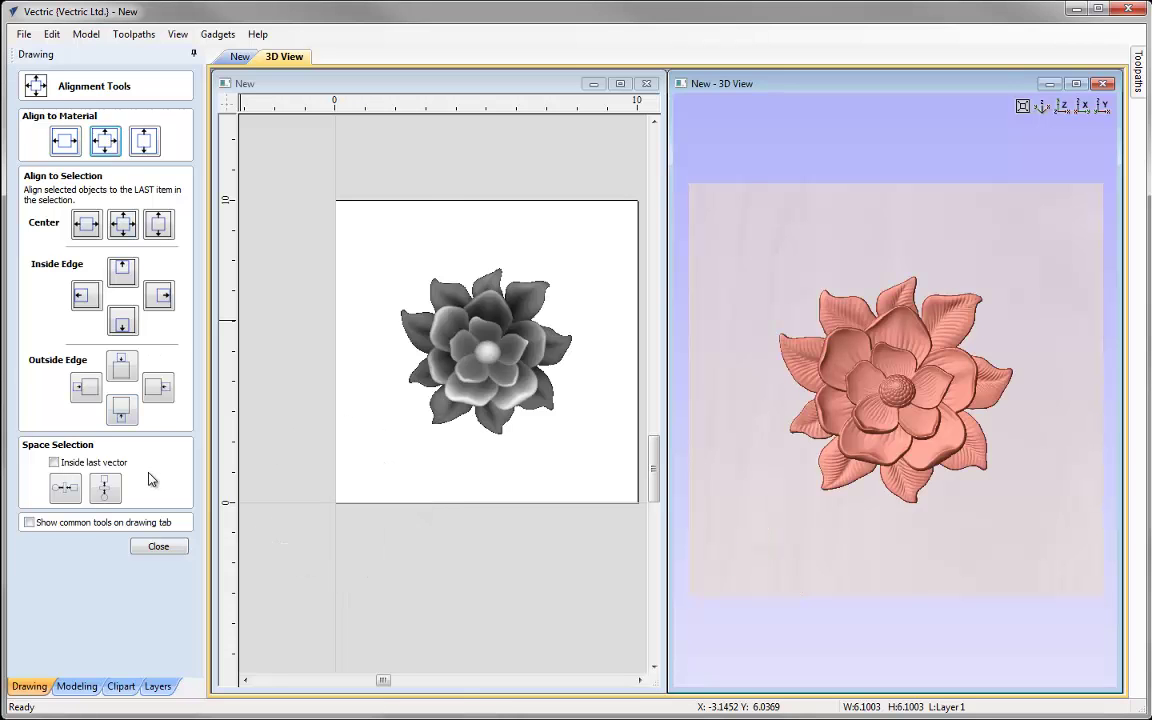
pyautogui.click(158, 546)
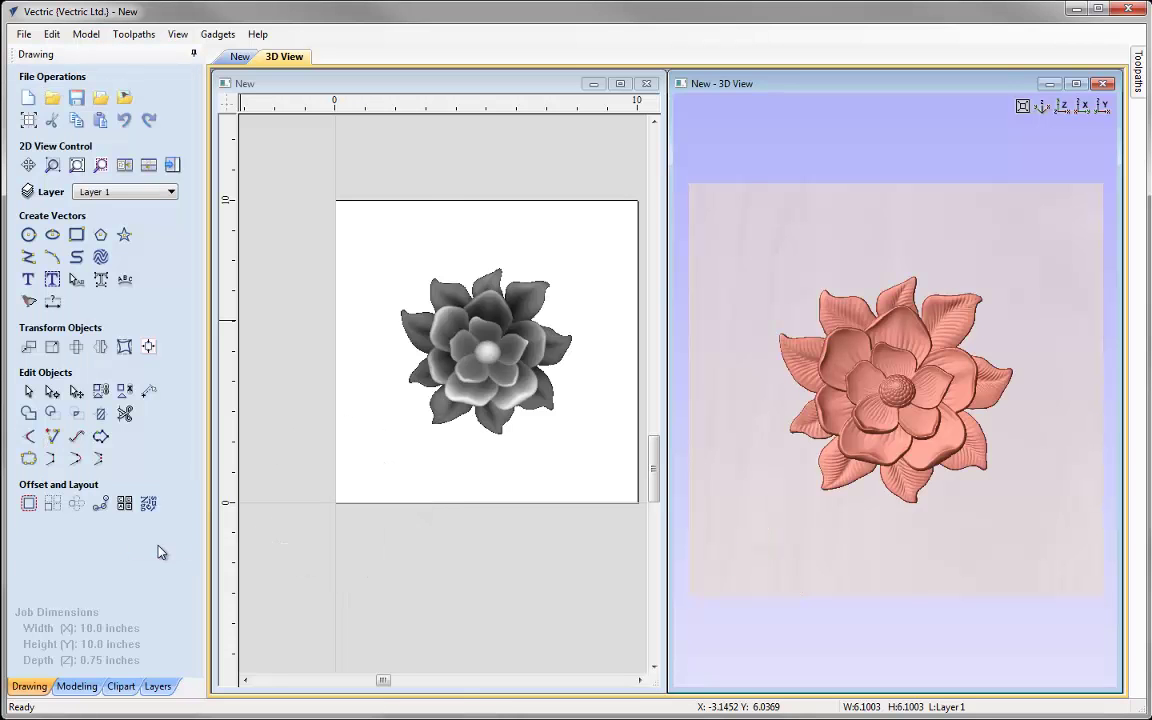
# - Scale the flower to a 9 inch width
pyautogui.click(52, 346)
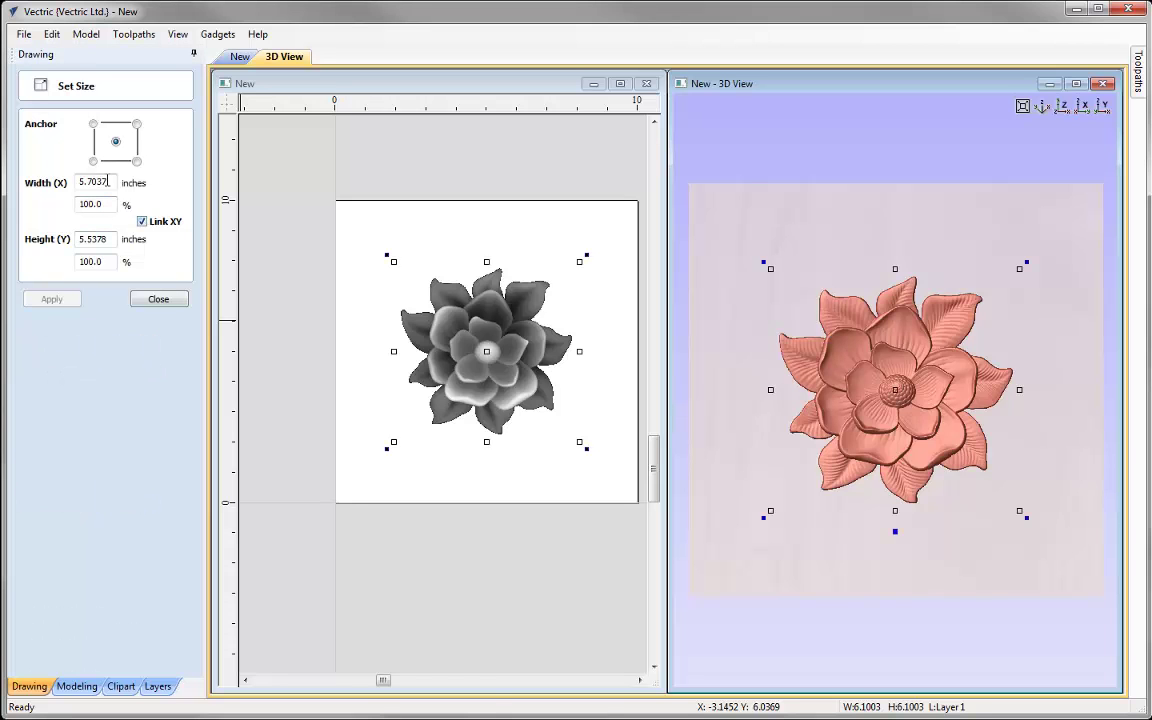
pyautogui.moveTo(108, 182); pyautogui.dragTo(72, 182)
pyautogui.write('9')
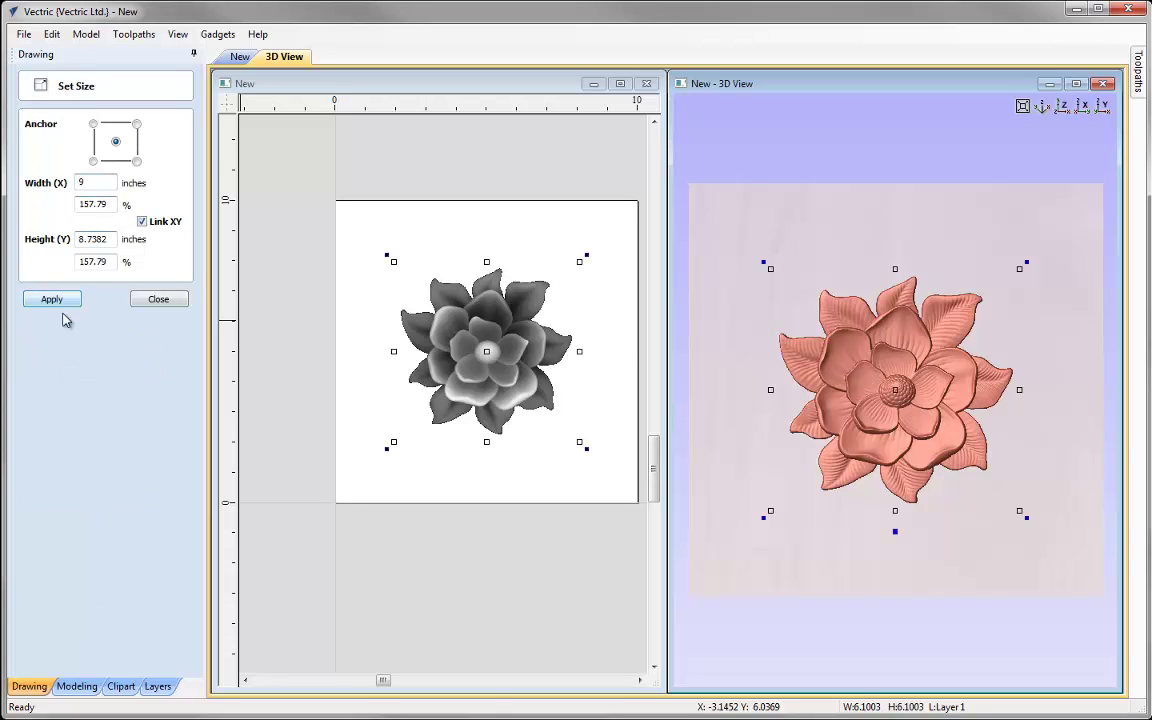
pyautogui.click(58, 299)
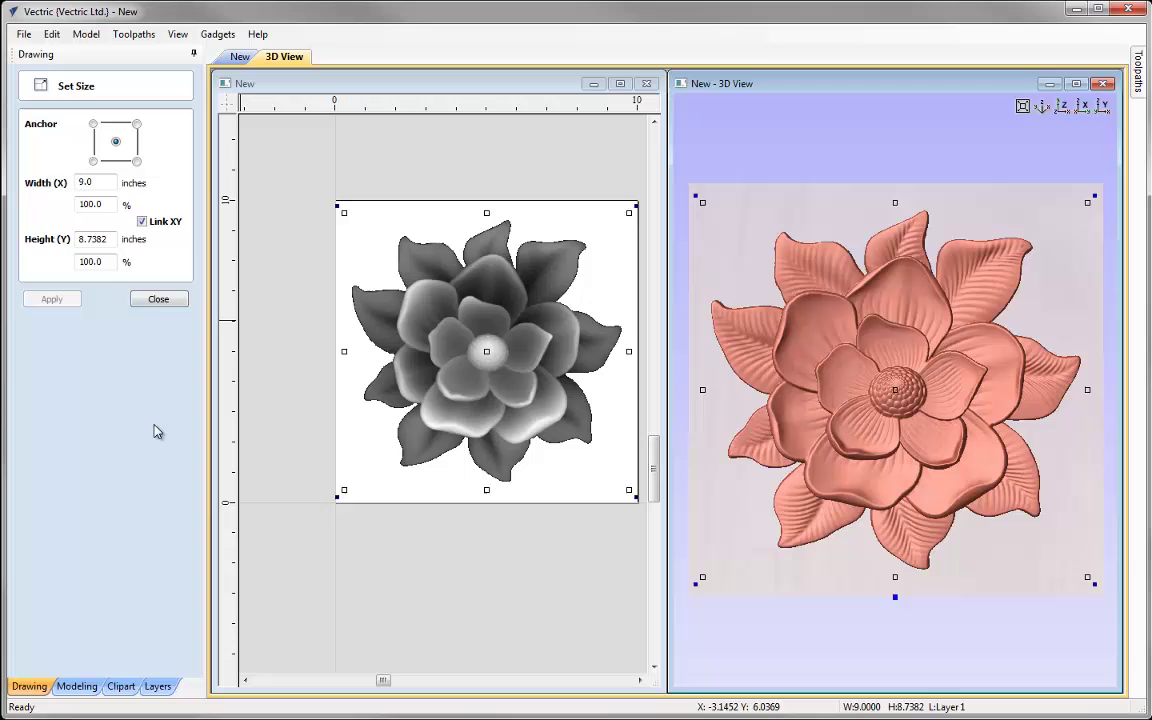
pyautogui.click(158, 299)
# - Rotate the flower by 5 degrees
pyautogui.click(84, 342)
pyautogui.moveTo(103, 268); pyautogui.dragTo(86, 268)
pyautogui.write('5')
pyautogui.click(50, 326)
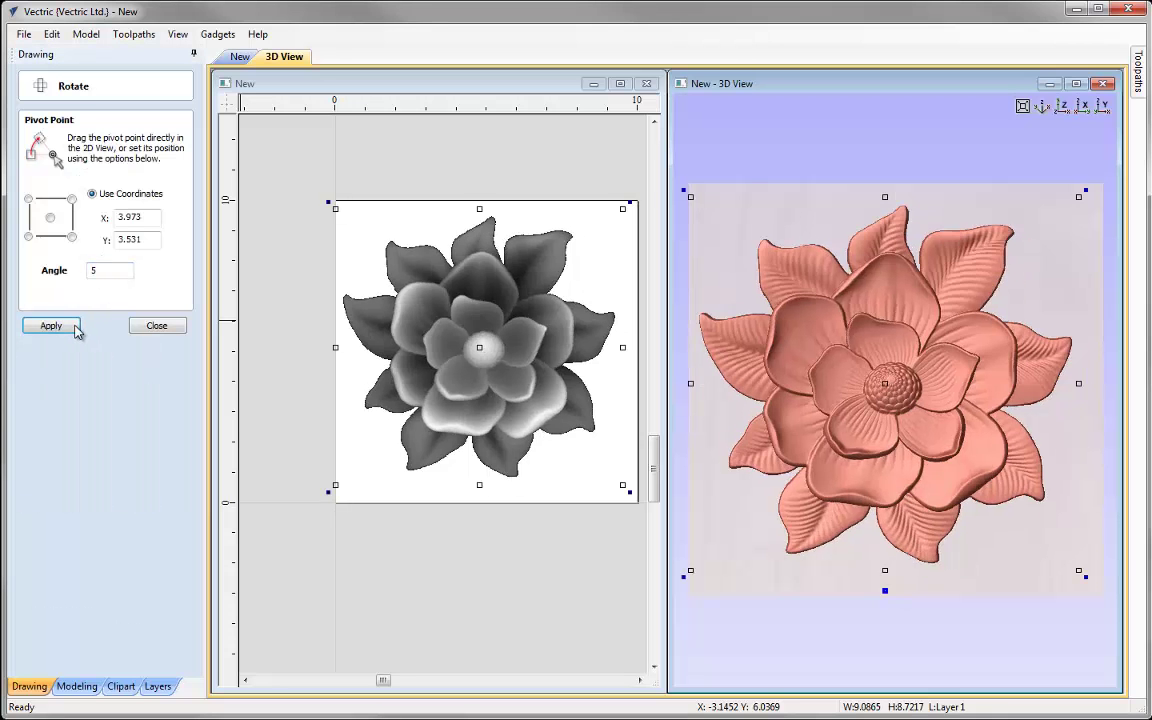
pyautogui.click(156, 327)
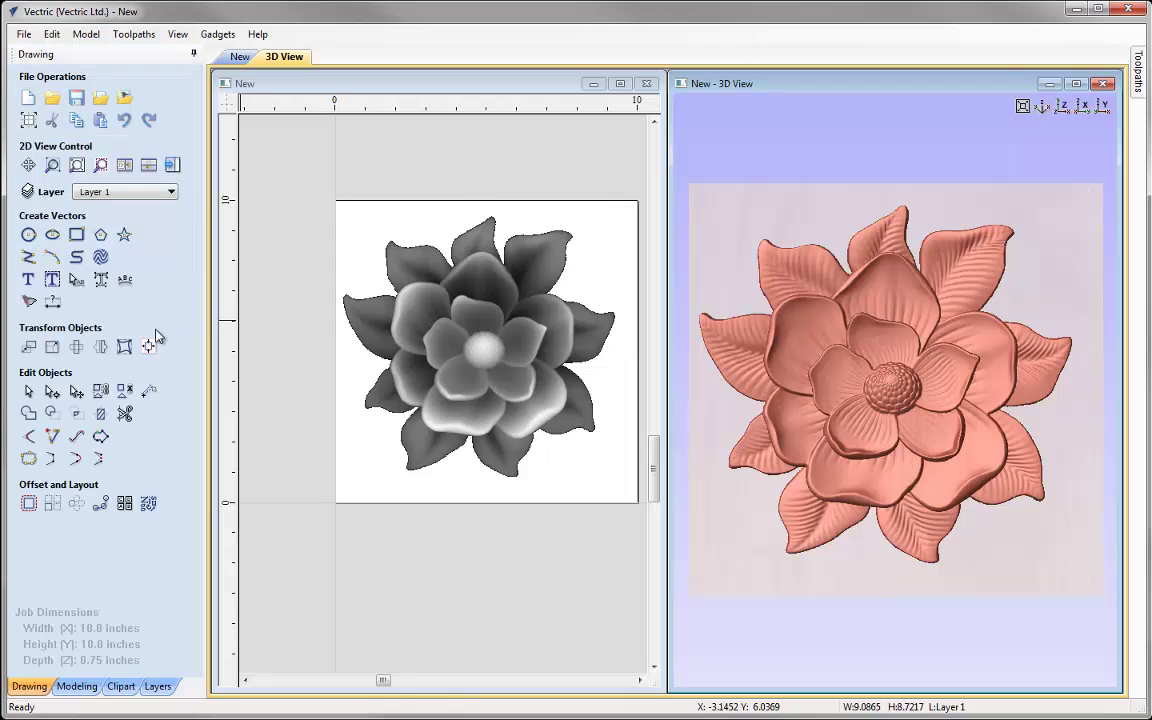
# - Flip the flower horizontally with the Mirror tool
pyautogui.click(100, 347)
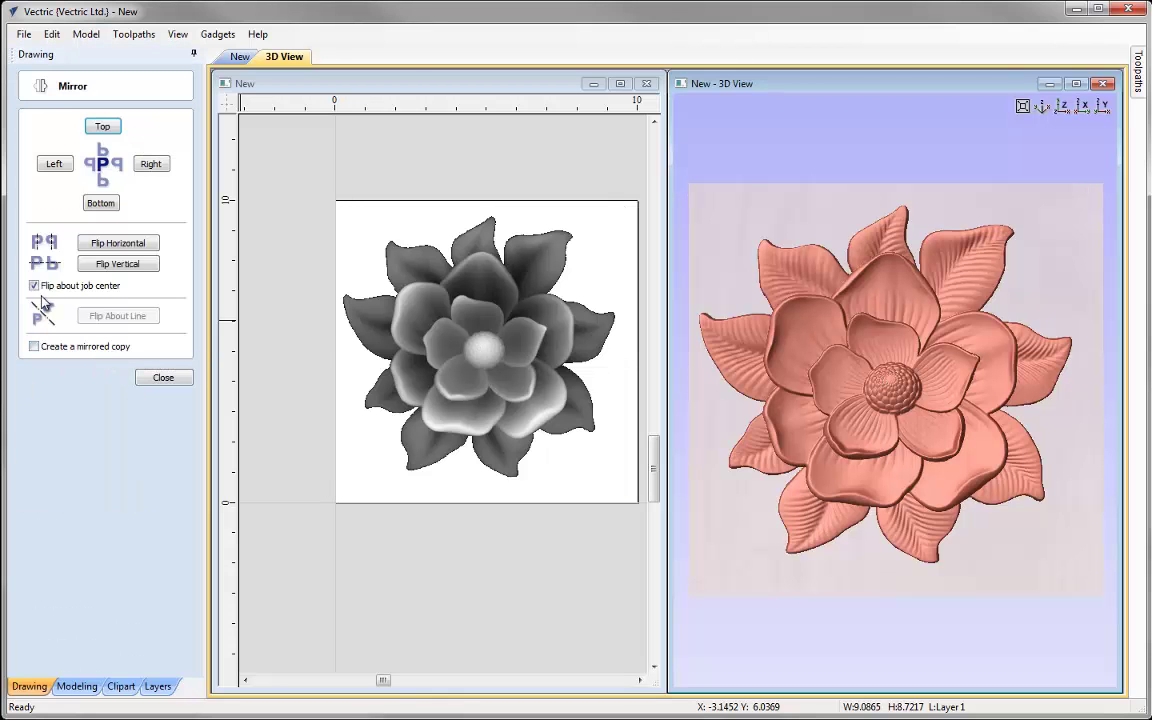
pyautogui.click(117, 243)
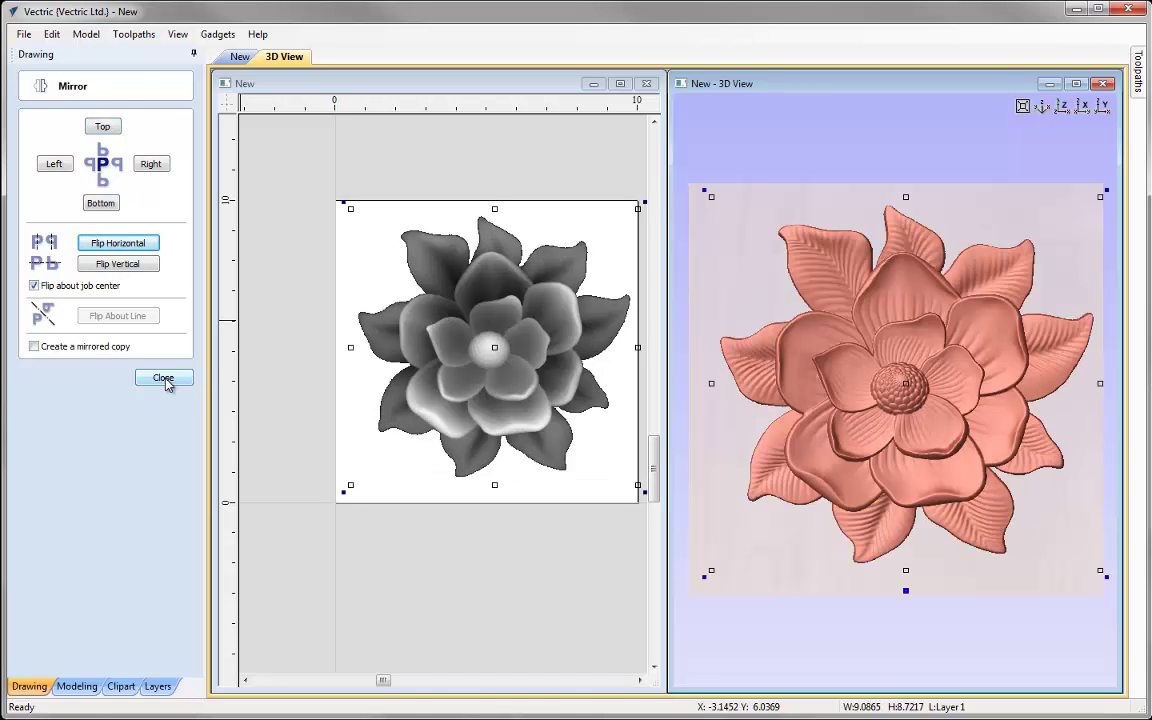
pyautogui.click(163, 378)
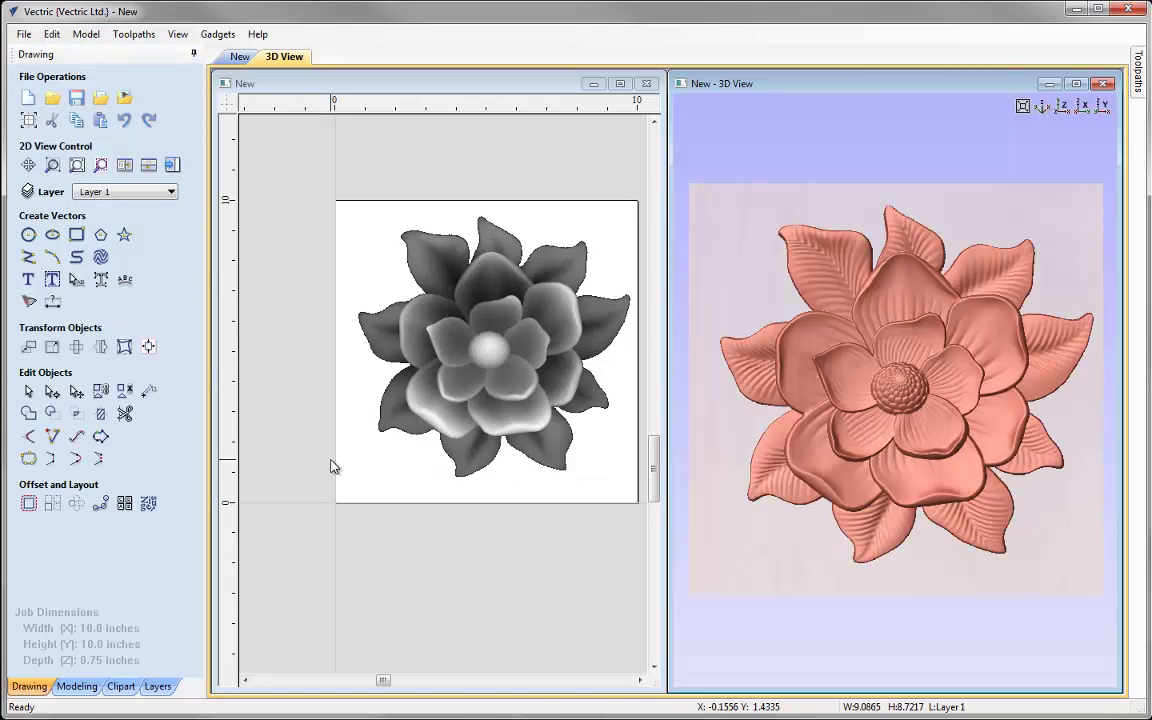
# - Re-centre the flower on the material and deselect it
pyautogui.click(148, 347)
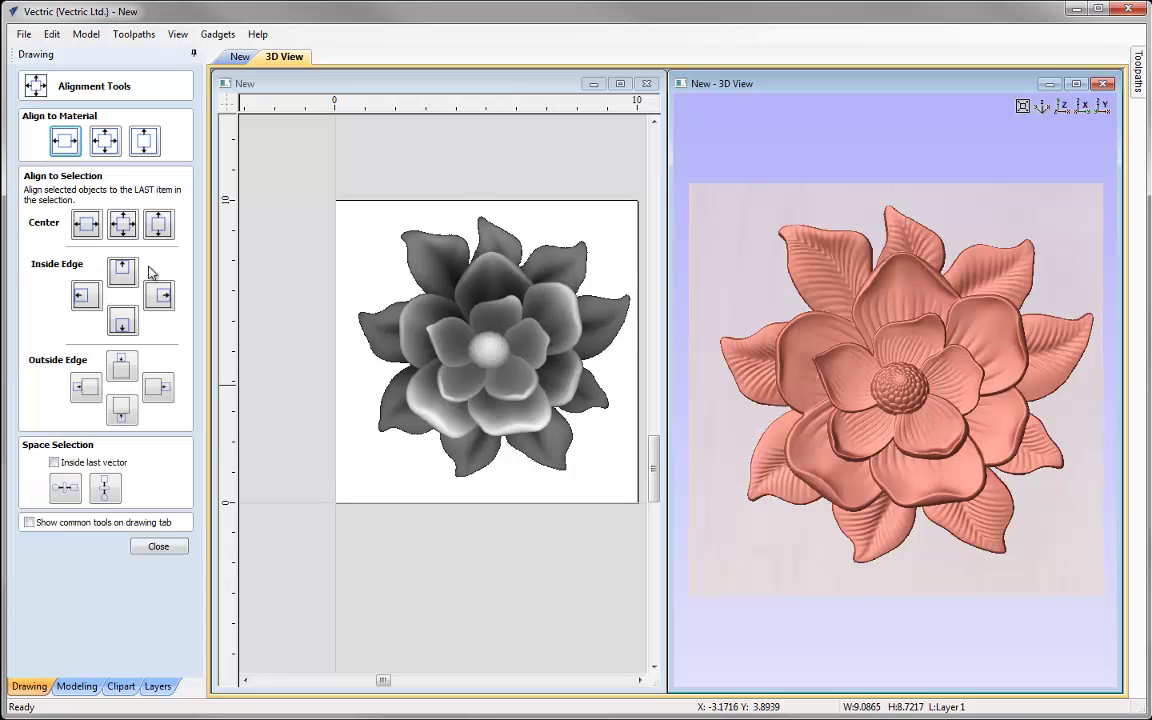
pyautogui.click(105, 141)
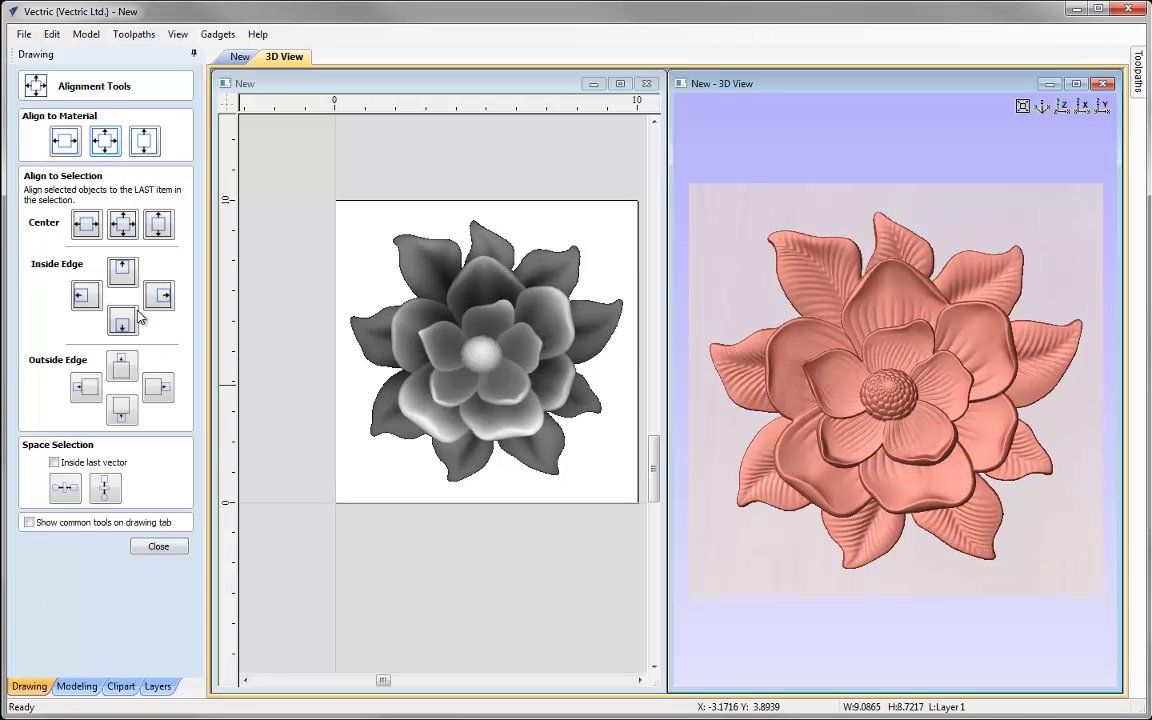
pyautogui.click(160, 547)
pyautogui.click(362, 483)
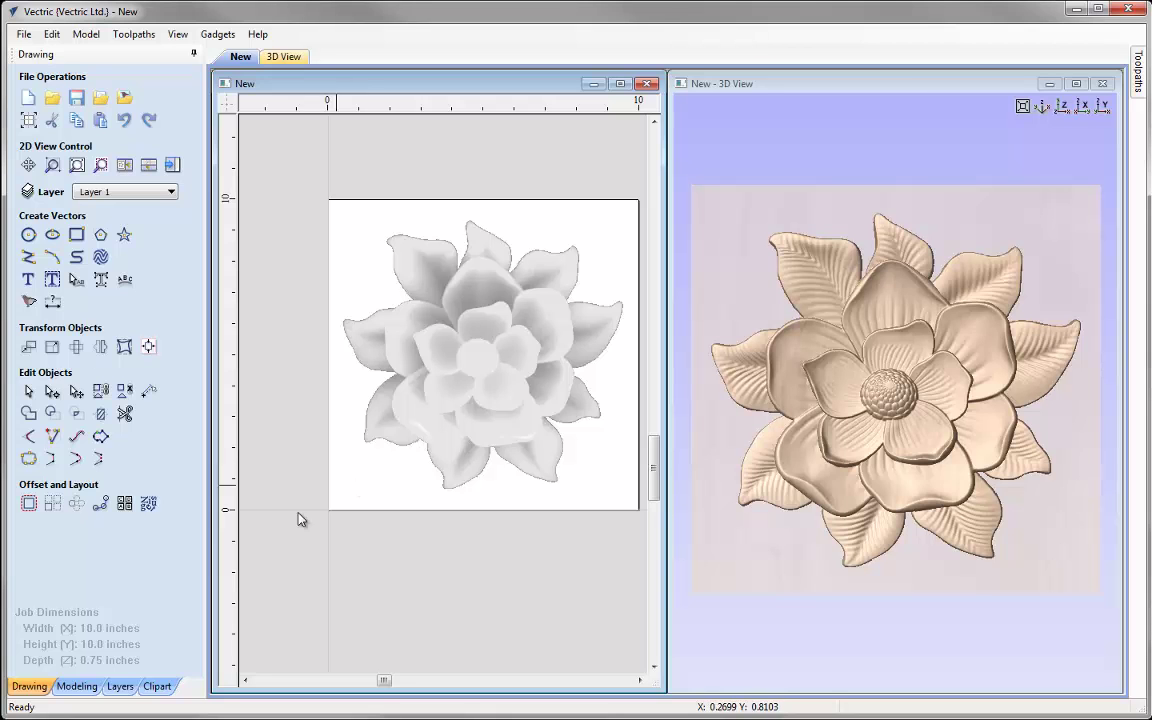
# - Select the Magnolia_Flower-57649-A component and enter 0.55 inches as its Shape Height in Component Properties
pyautogui.click(80, 686)
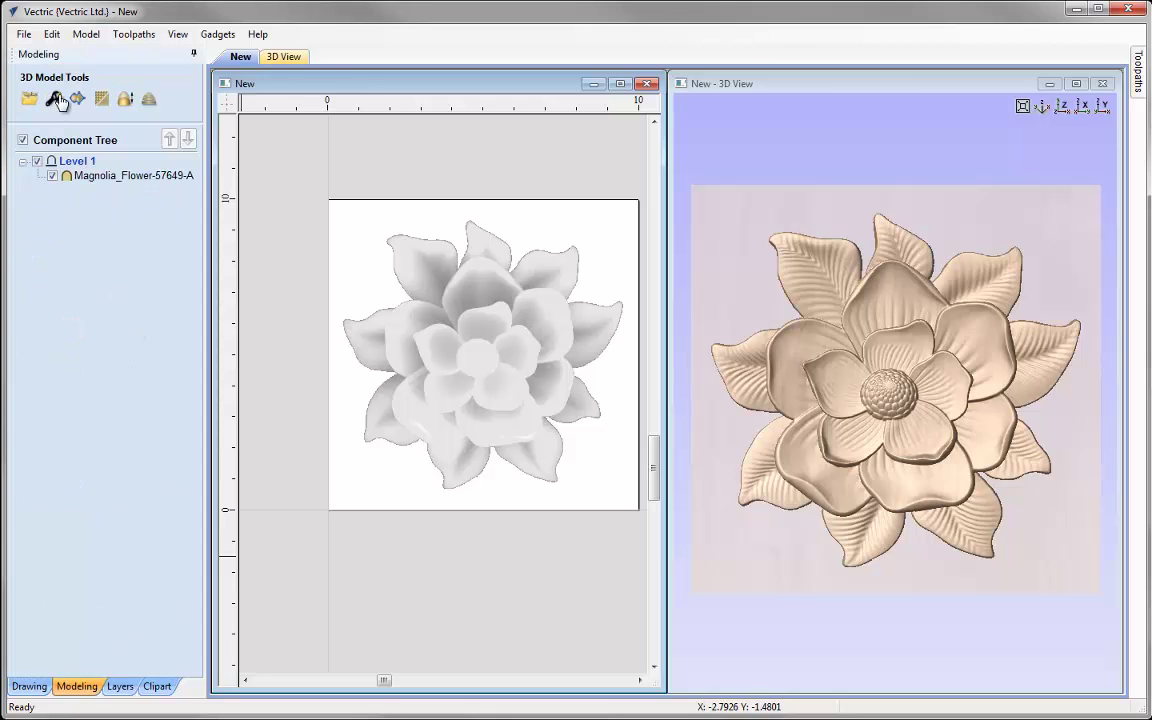
pyautogui.click(103, 180)
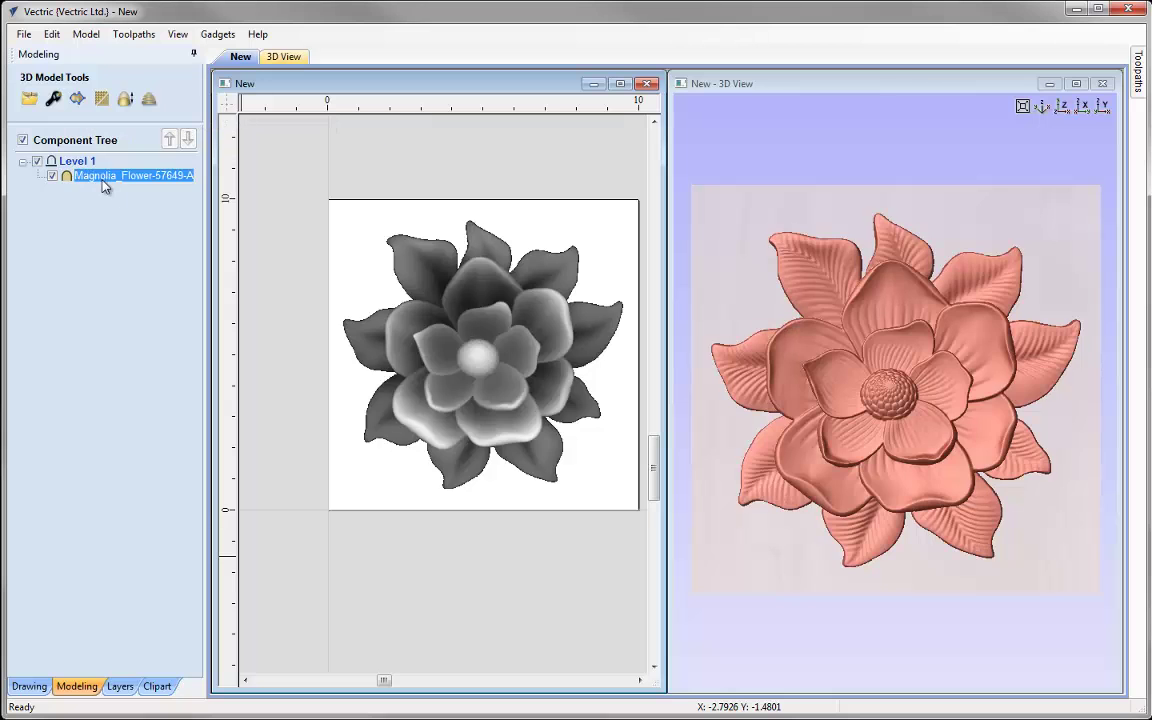
pyautogui.click(53, 98)
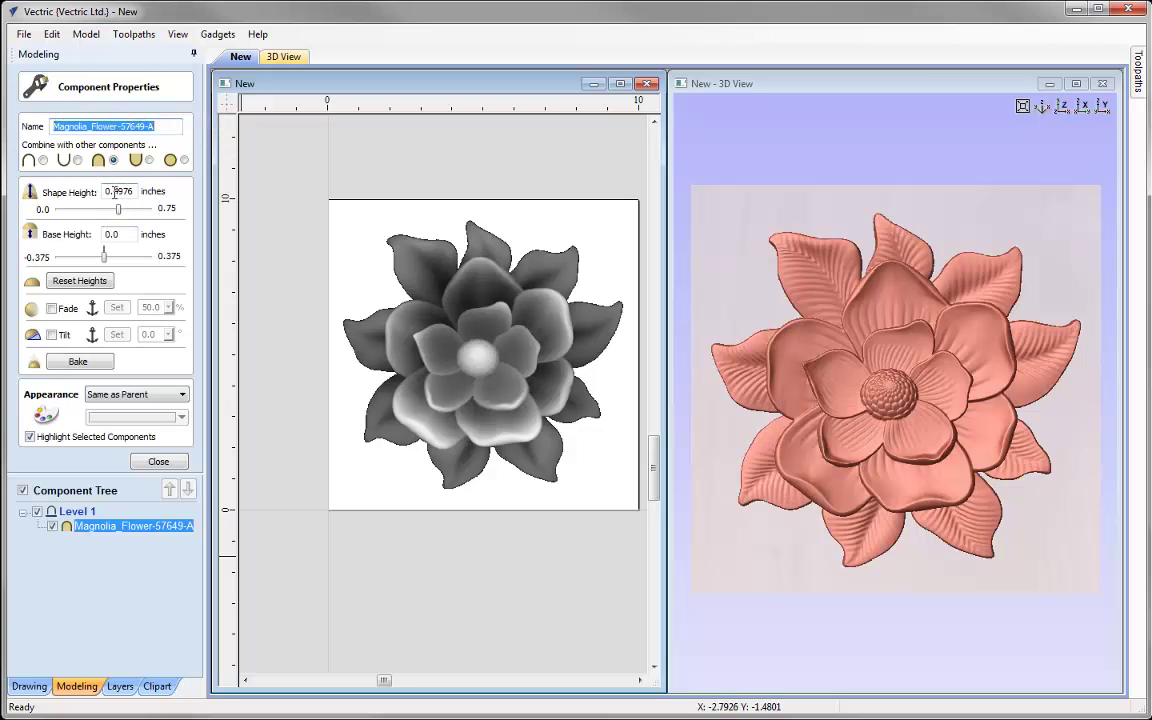
pyautogui.doubleClick(116, 192)
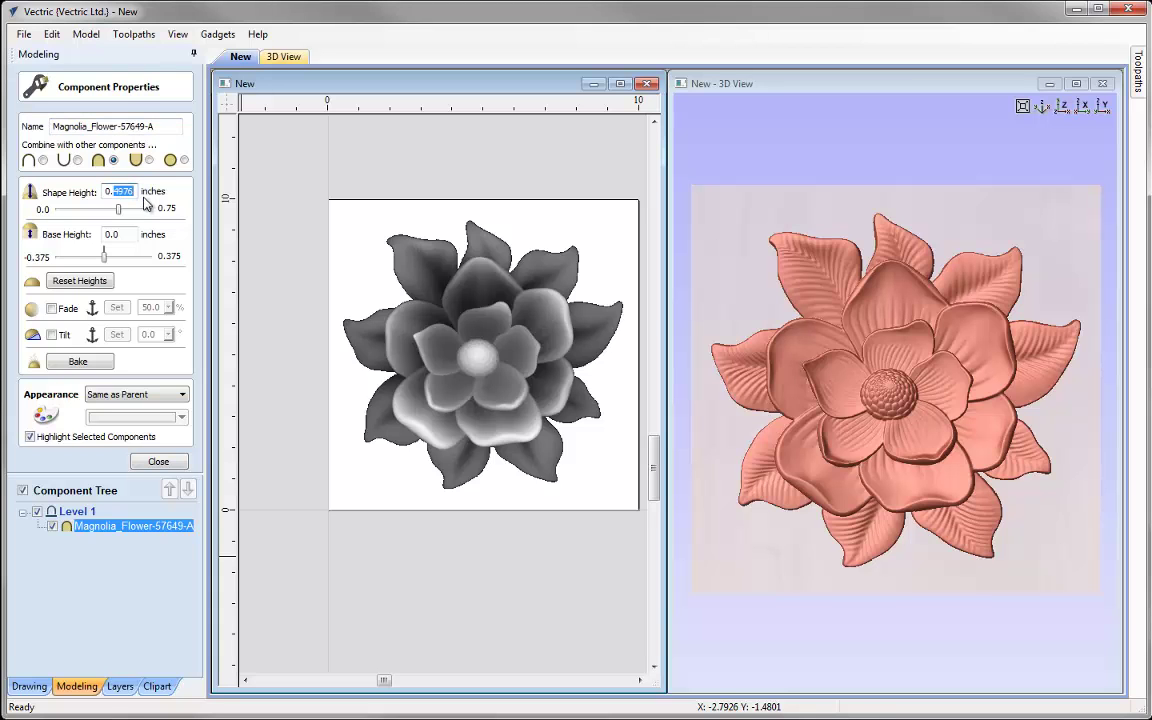
pyautogui.write('0.55')
pyautogui.press('Return')
pyautogui.click(158, 461)
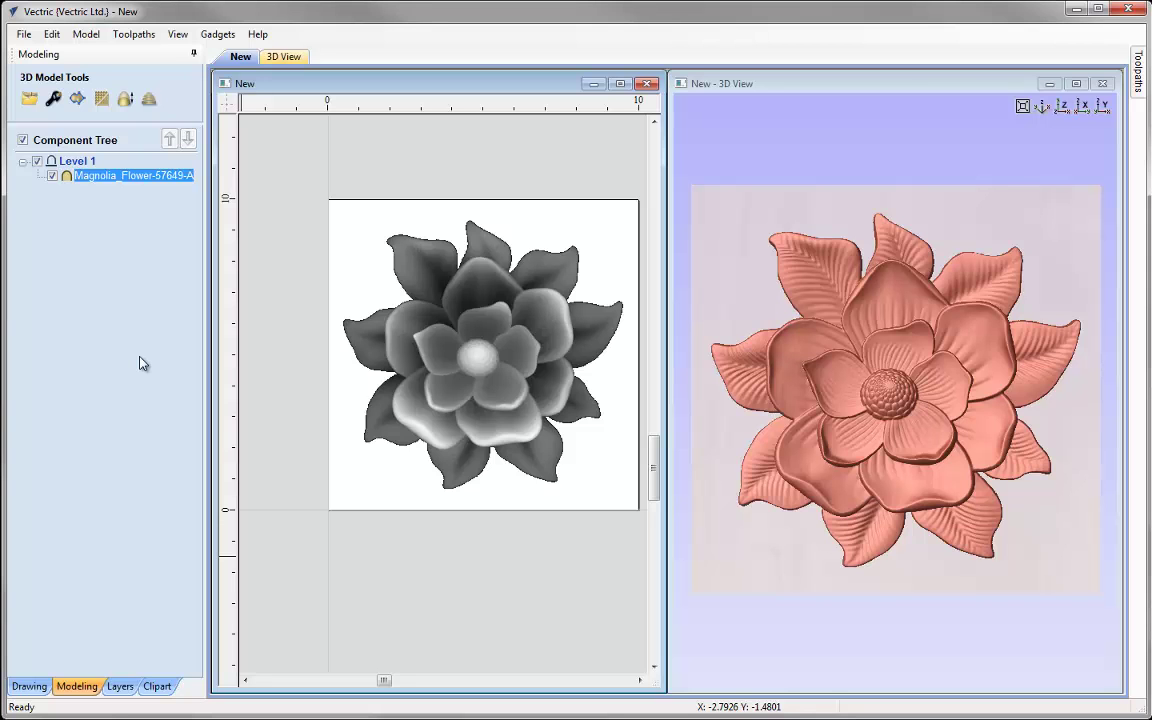
# - Switch to the toolpath tools and tile the 2D and 3D views horizontally
pyautogui.press('F12')
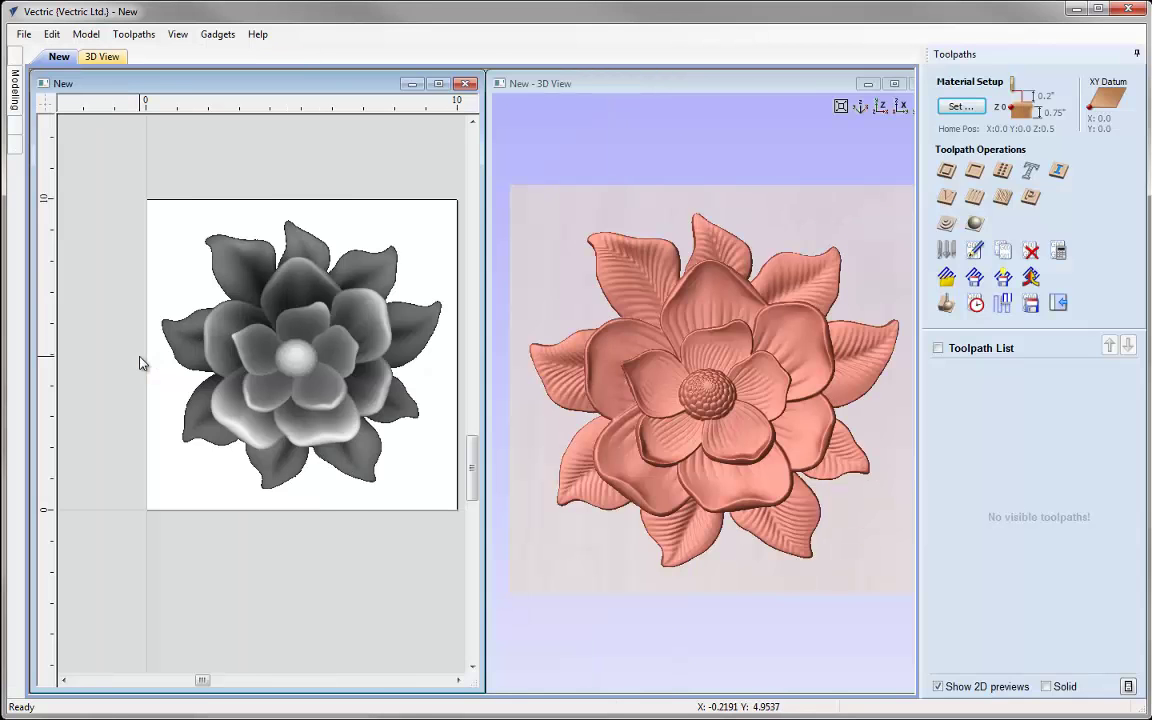
pyautogui.click(177, 34)
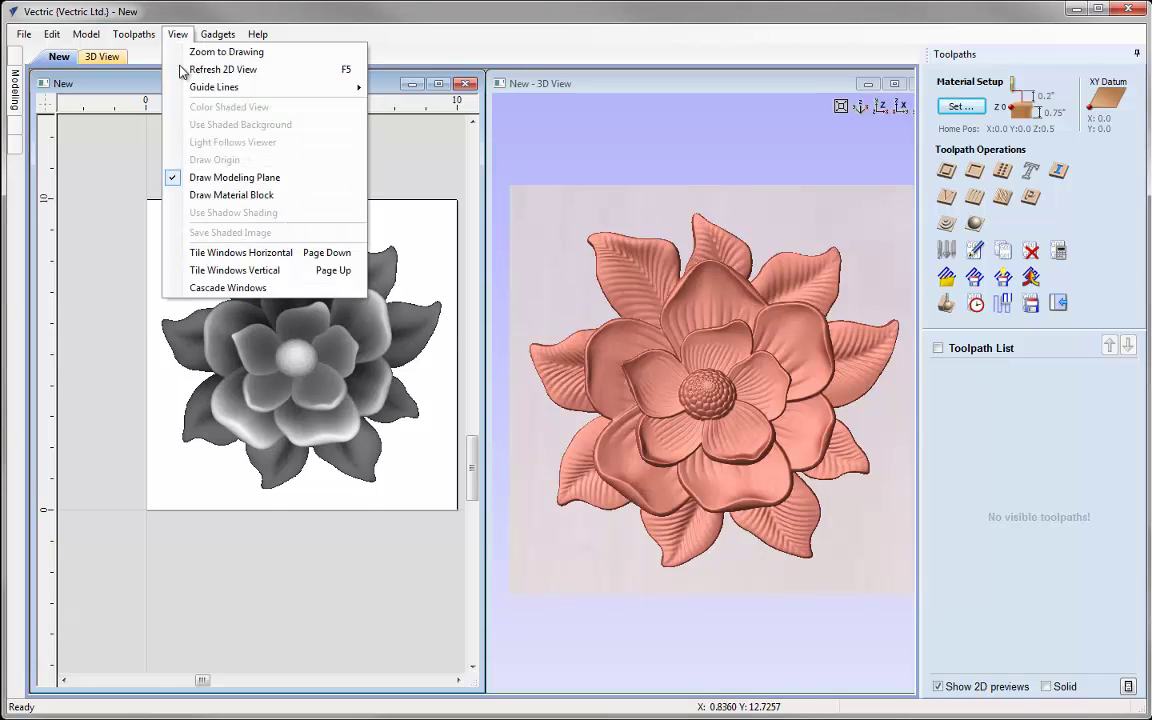
pyautogui.click(215, 253)
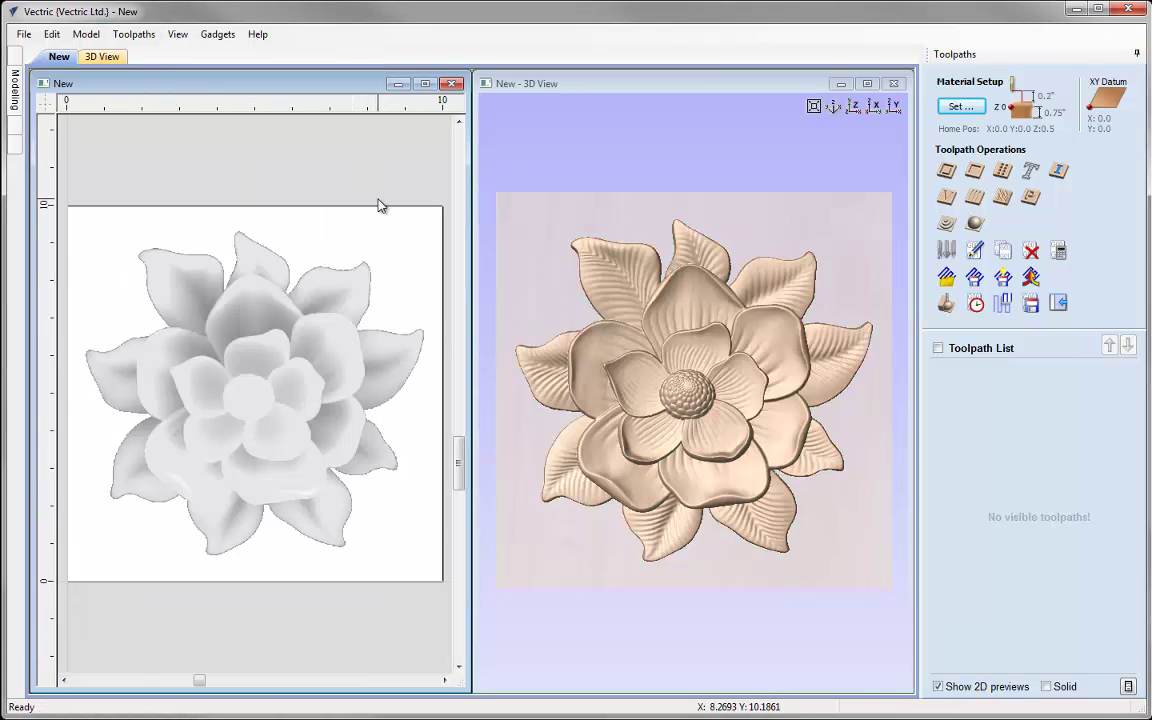
# - Set the material's gap above model to 0.05 inches and confirm Material Setup
pyautogui.click(959, 107)
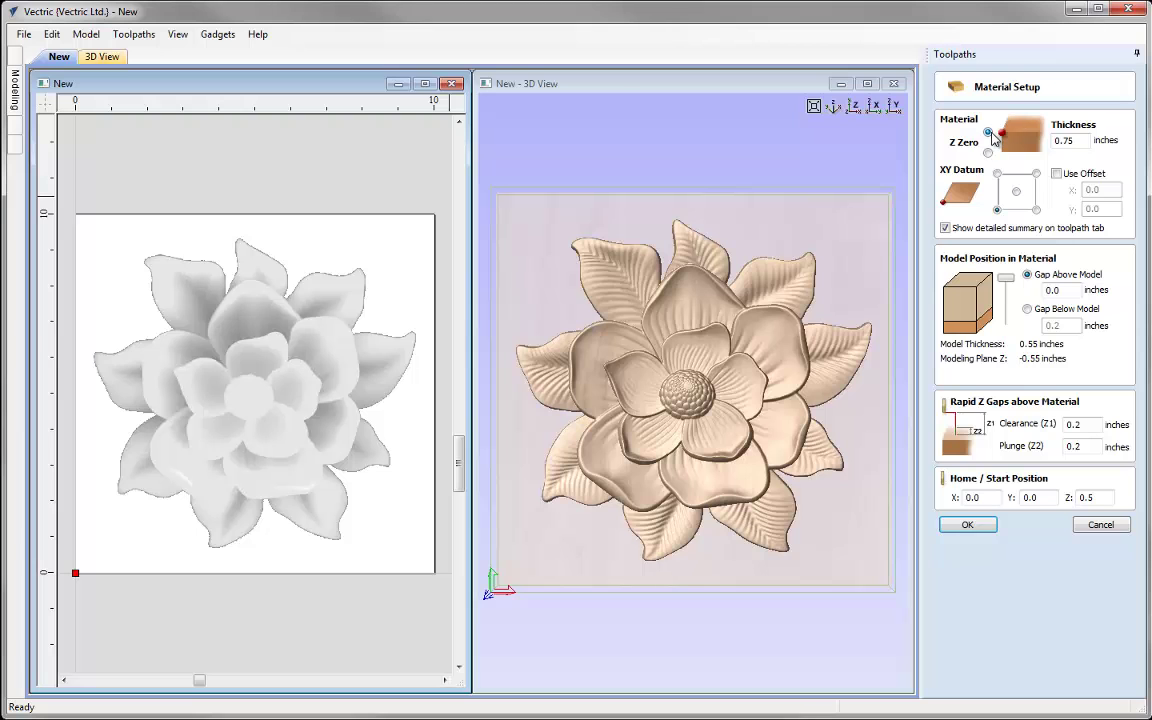
pyautogui.click(1086, 140)
pyautogui.moveTo(1005, 284); pyautogui.dragTo(1075, 291)
pyautogui.write('5')
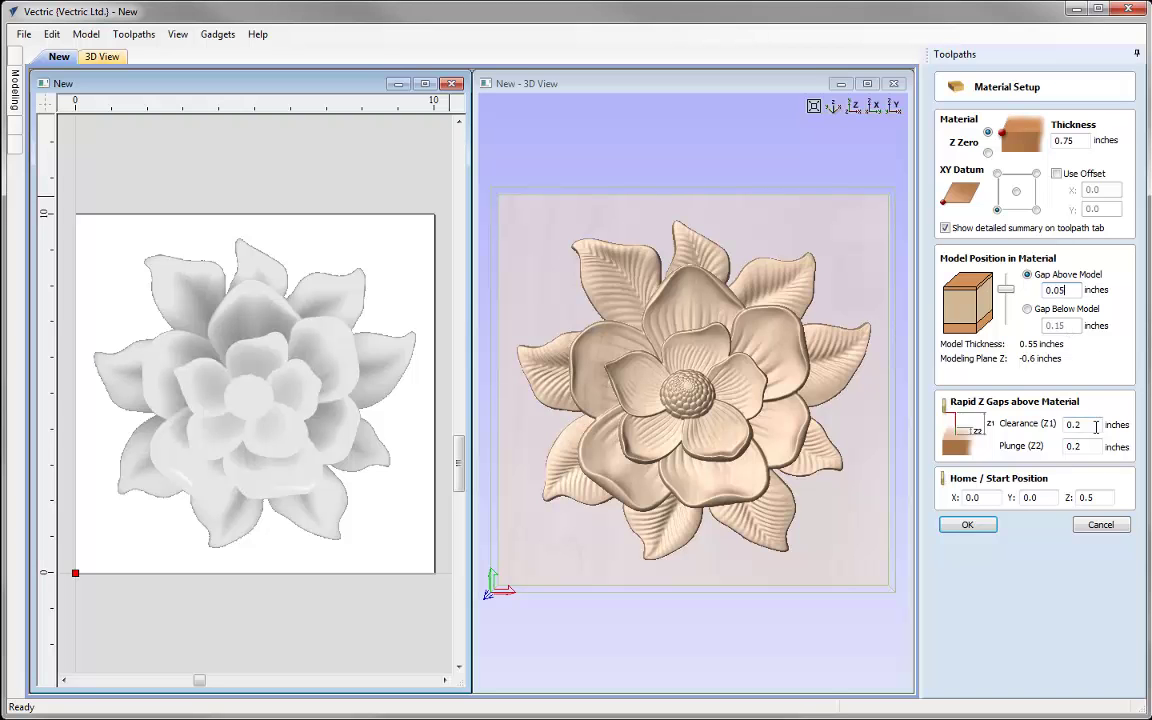
pyautogui.click(968, 526)
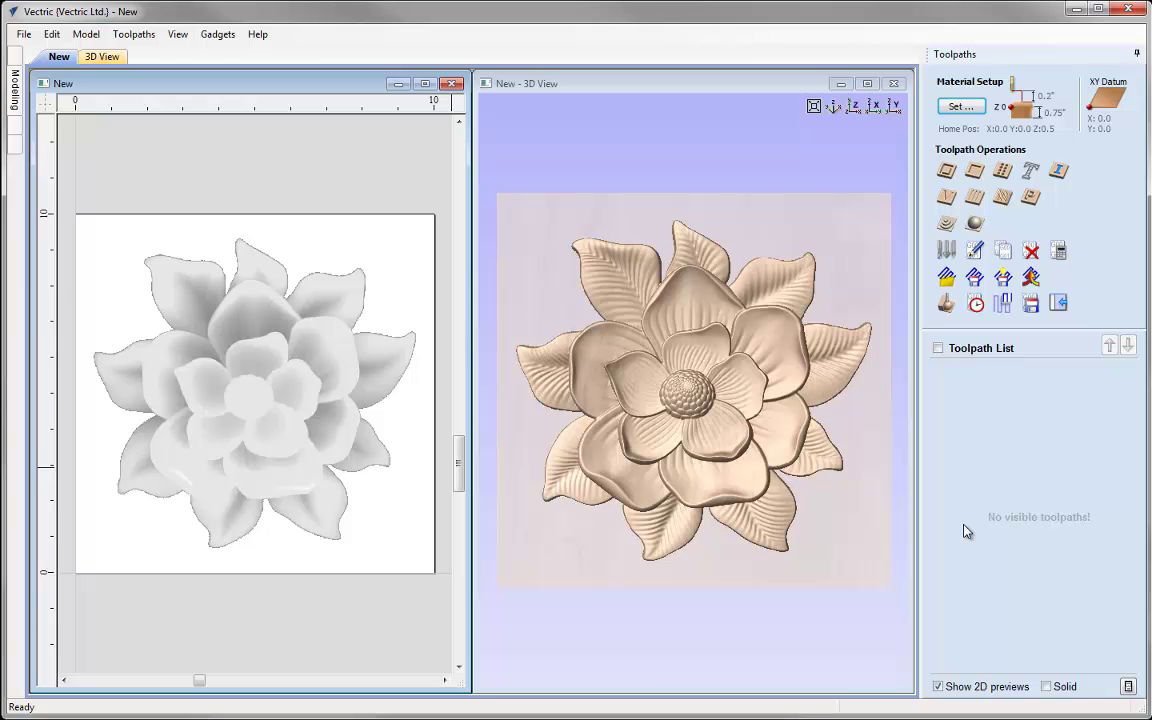
# - Start a 3D roughing toolpath using the 0.25 inch end mill with a 0.2 inch pass depth
pyautogui.click(945, 226)
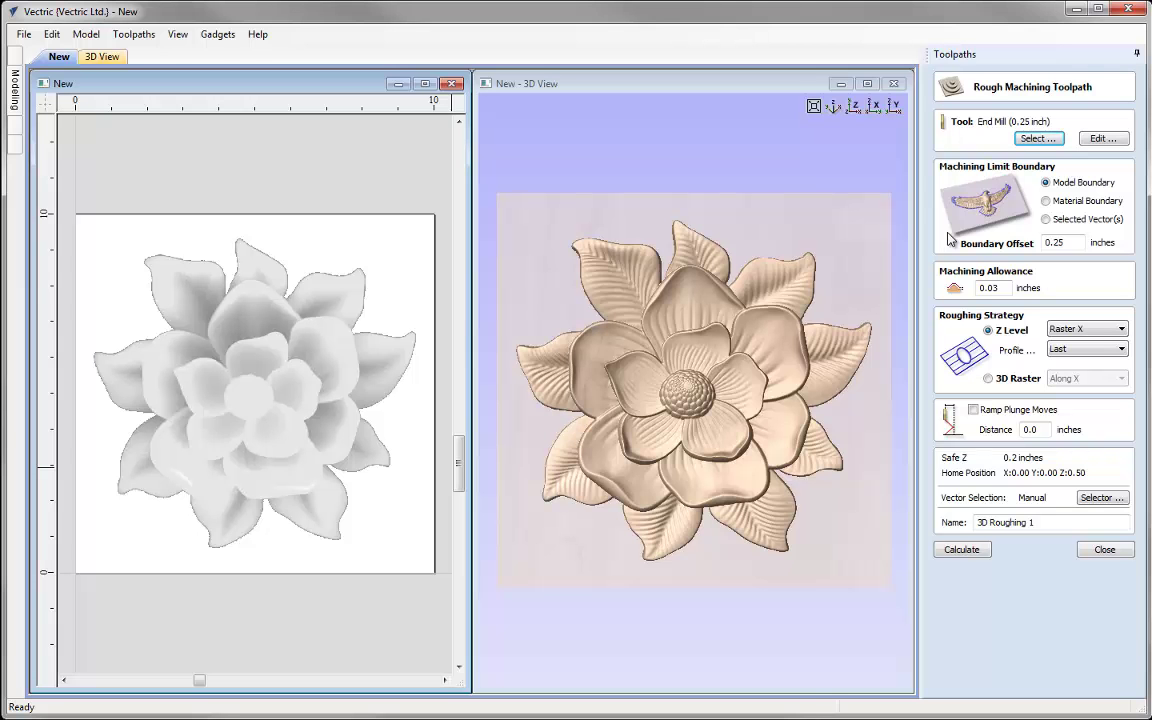
pyautogui.click(1037, 138)
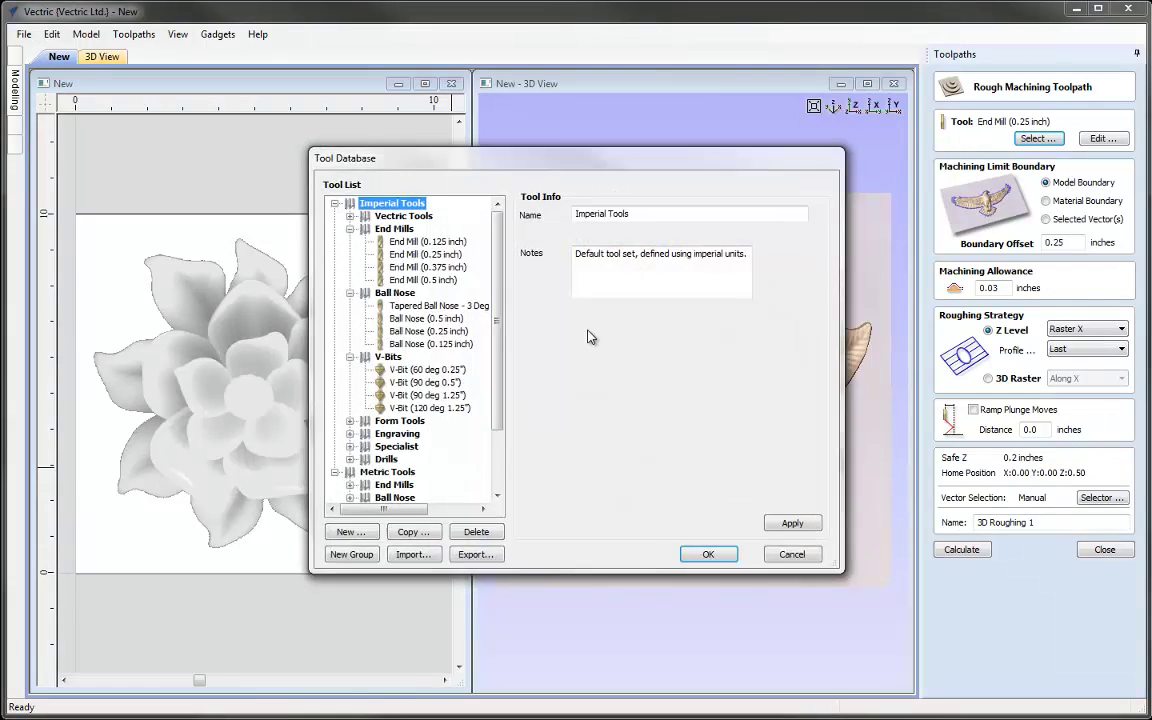
pyautogui.click(425, 254)
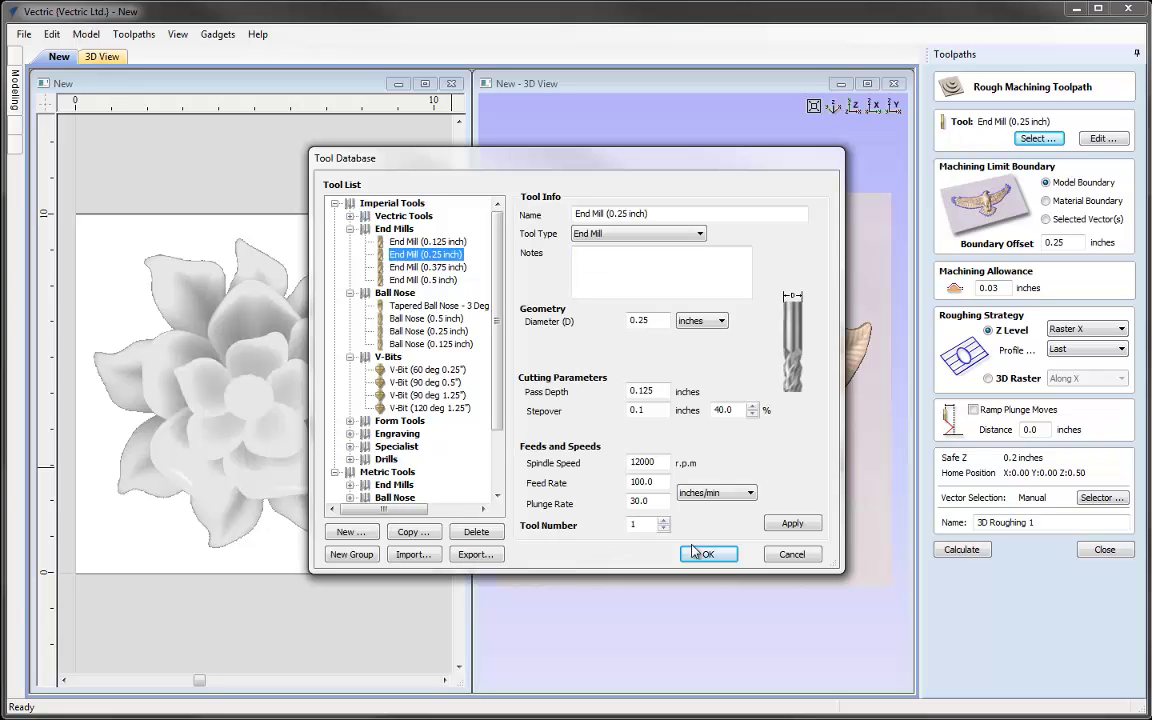
pyautogui.click(707, 555)
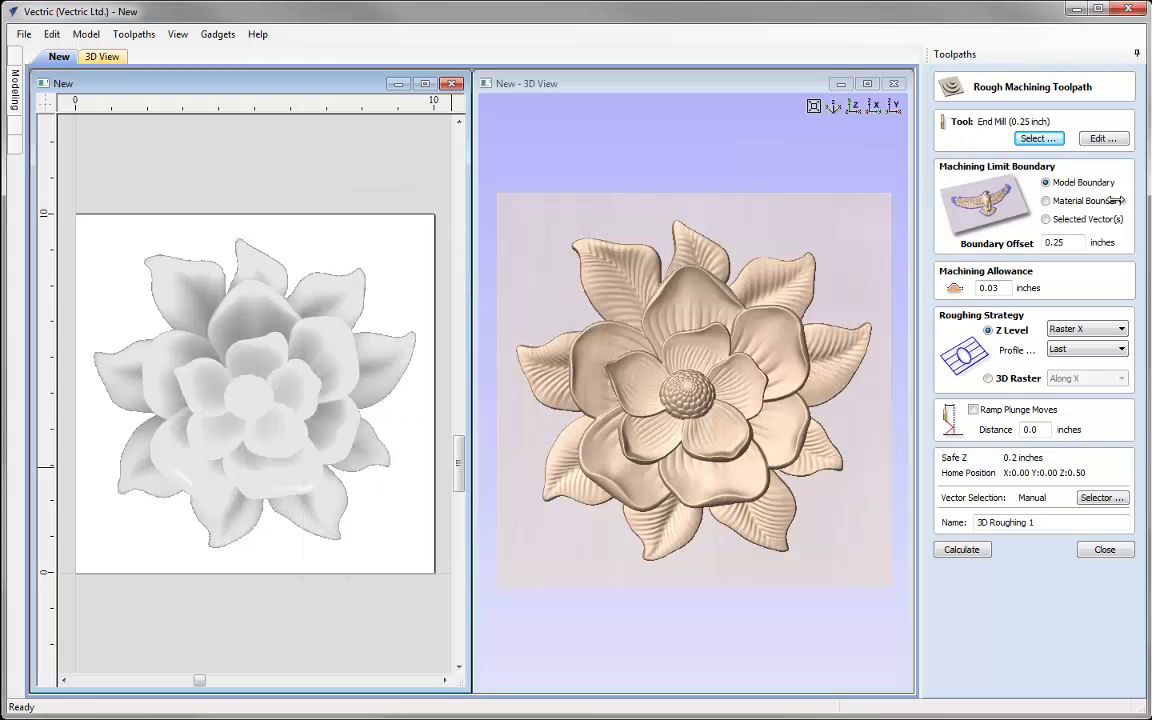
pyautogui.click(1101, 139)
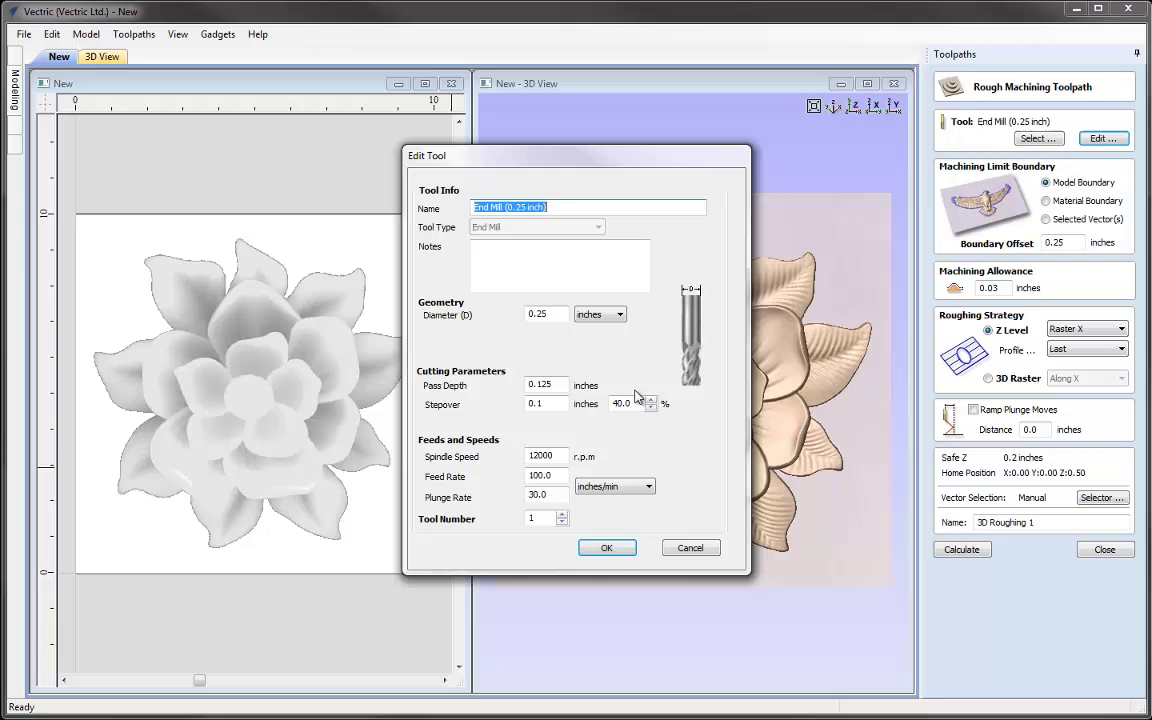
pyautogui.doubleClick(537, 386)
pyautogui.write('0.2')
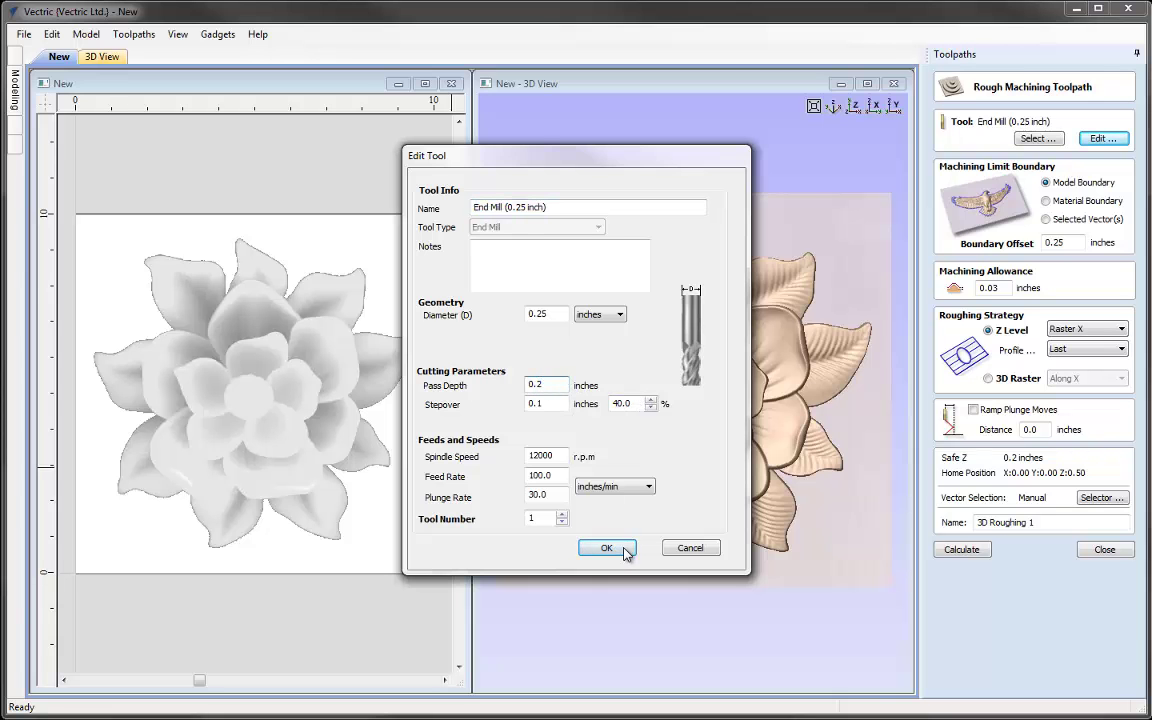
pyautogui.click(624, 549)
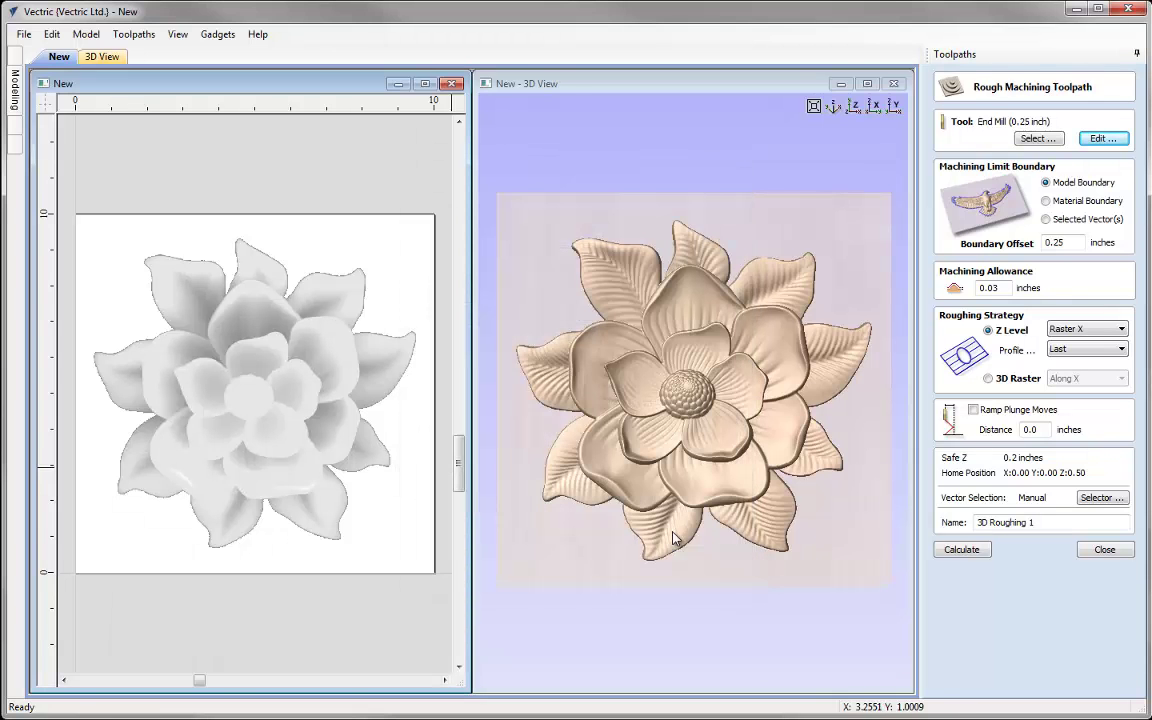
# - Keep a 0.25 boundary offset, rename the toolpath 3D_Roughing_025EM and calculate it
pyautogui.doubleClick(1060, 242)
pyautogui.write('0.25')
pyautogui.click(1007, 288)
pyautogui.moveTo(1040, 521); pyautogui.dragTo(995, 521)
pyautogui.press('BackSpace')
pyautogui.write('_')
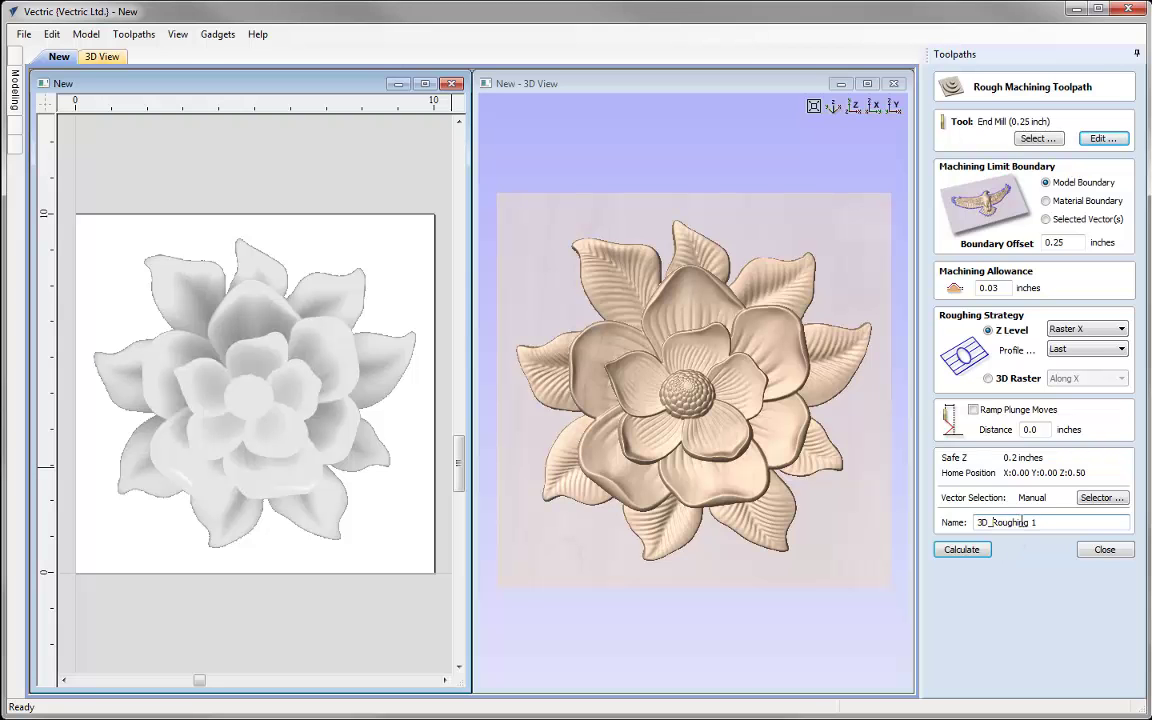
pyautogui.press('Delete')
pyautogui.hotkey('shift', 'End')
pyautogui.click(962, 549)
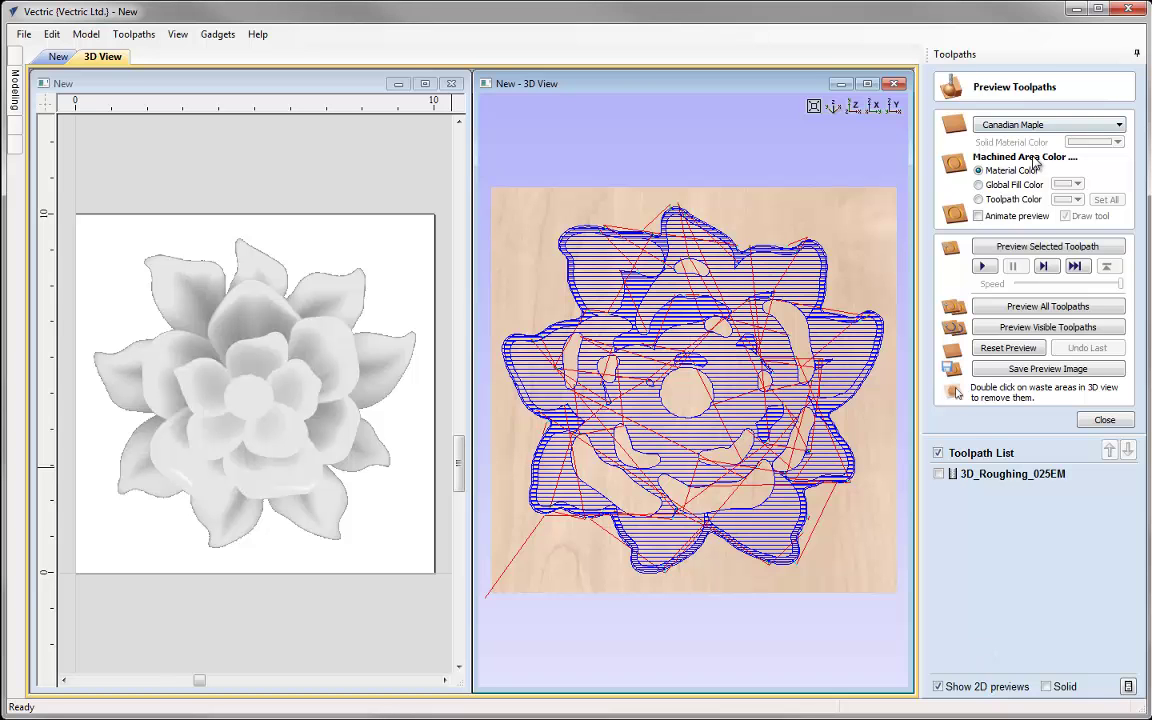
# - Preview the 3D_Roughing_025EM toolpath in isometric view and zoom to fit the carved Canadian Maple block
pyautogui.click(834, 106)
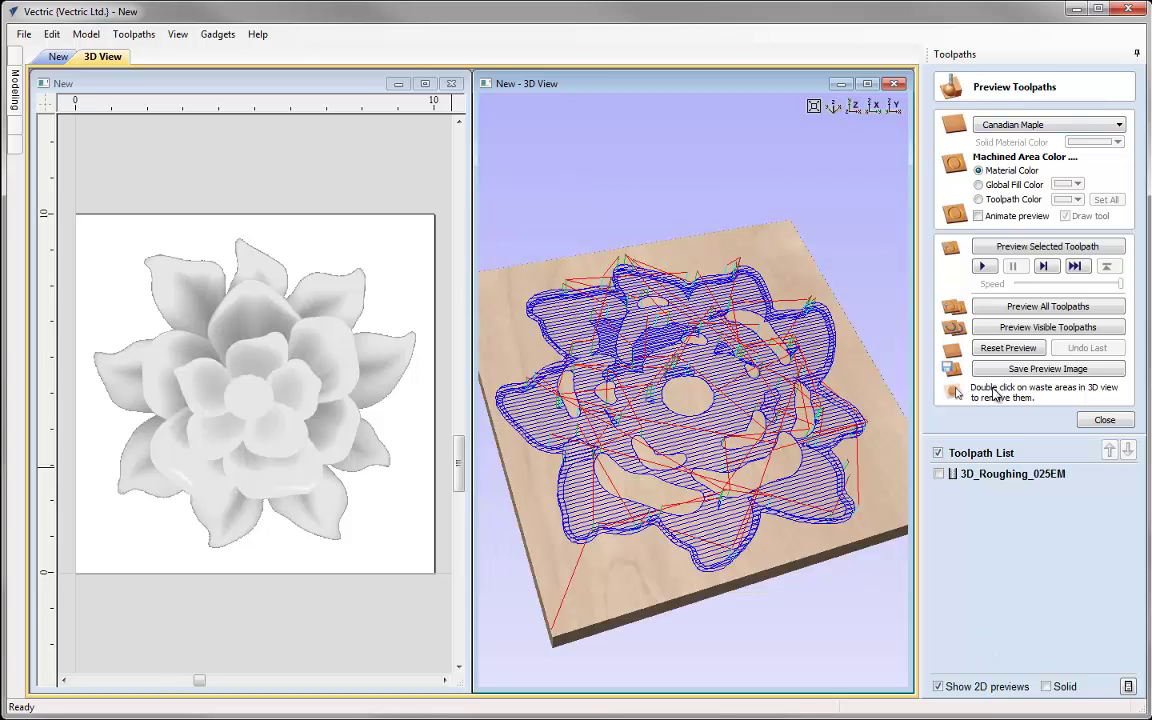
pyautogui.click(996, 252)
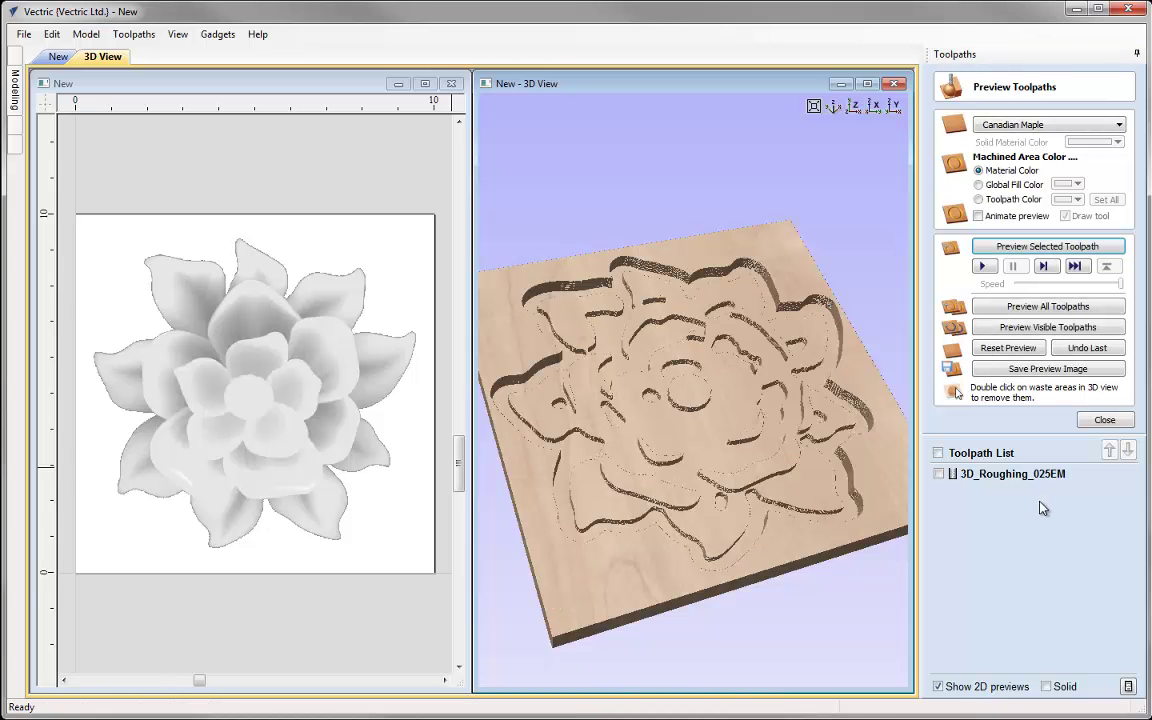
pyautogui.scroll(6, 793, 447)
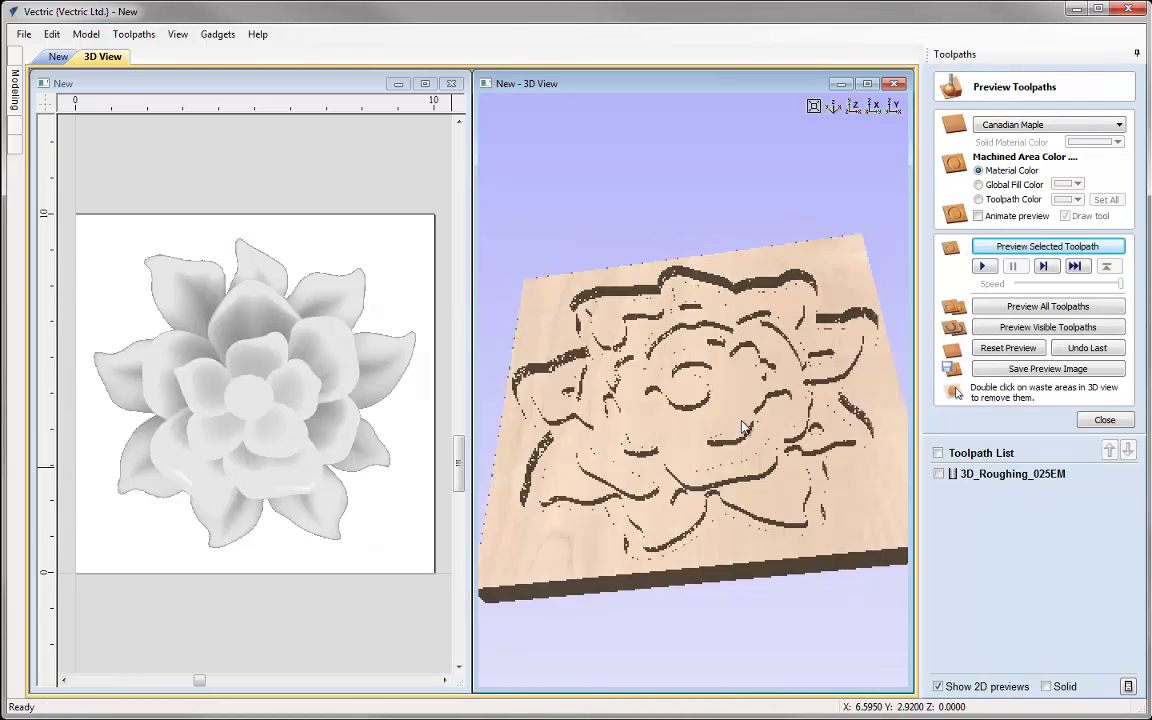
pyautogui.scroll(-5, 712, 399)
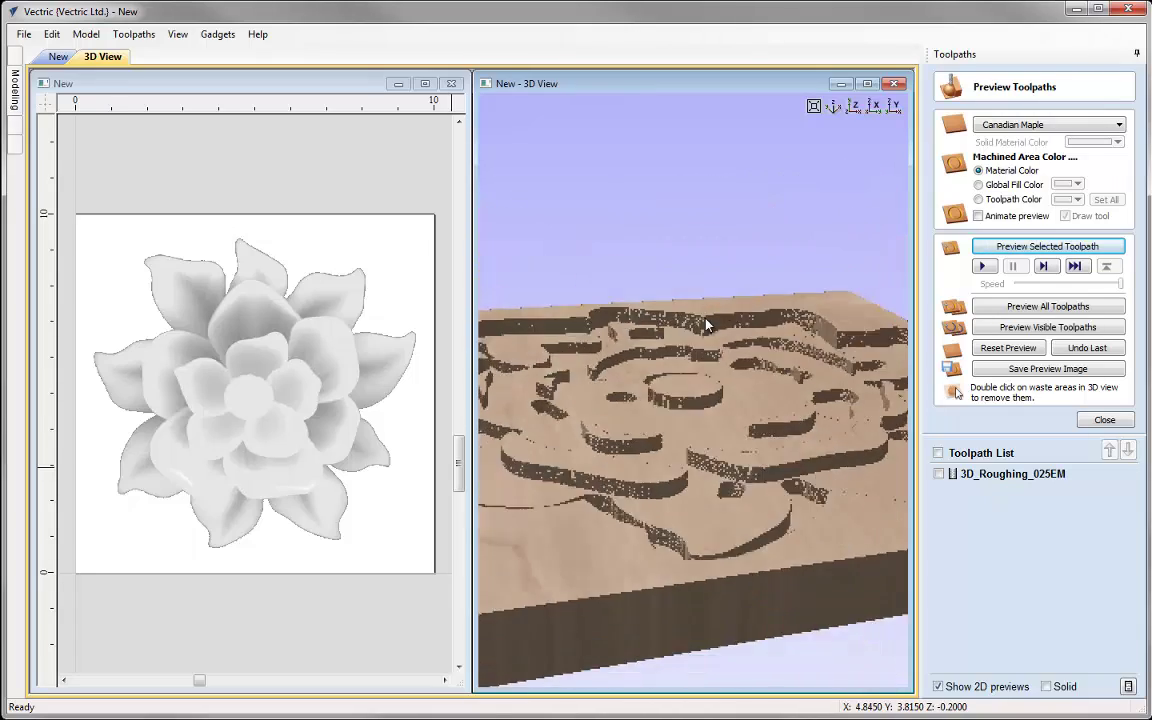
pyautogui.scroll(5, 703, 478)
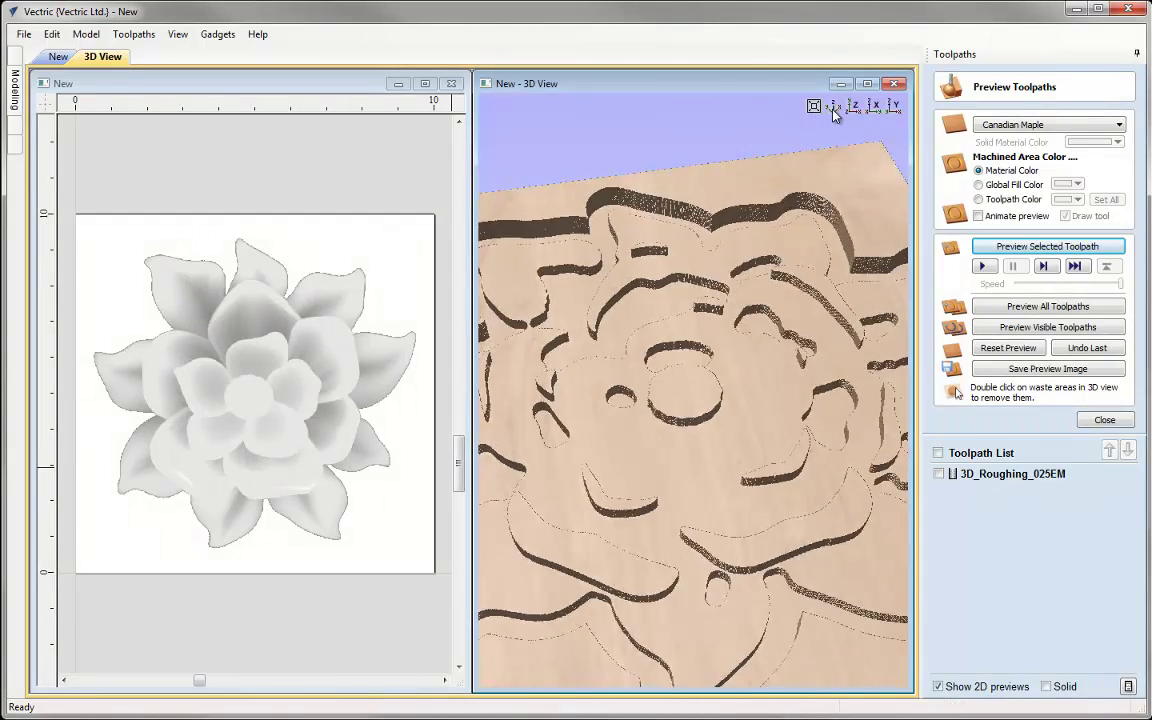
pyautogui.click(813, 105)
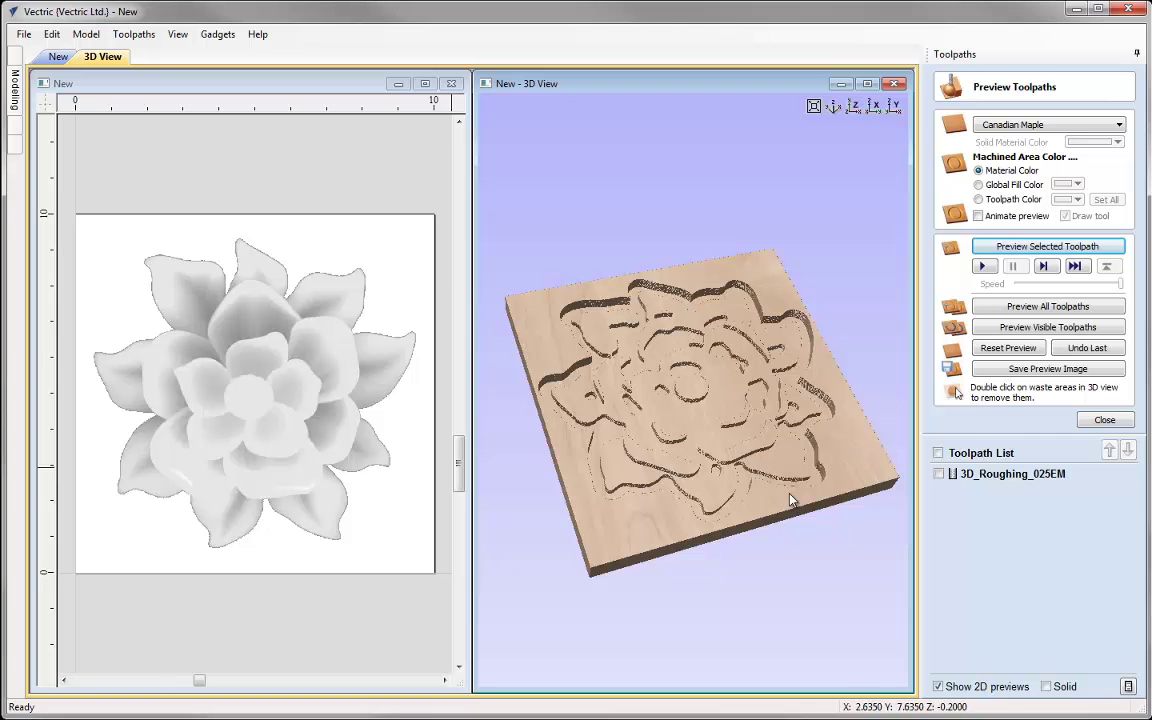
# - Start a new 3D finishing toolpath using the 0.125 inch Ball Nose tool
pyautogui.click(1104, 420)
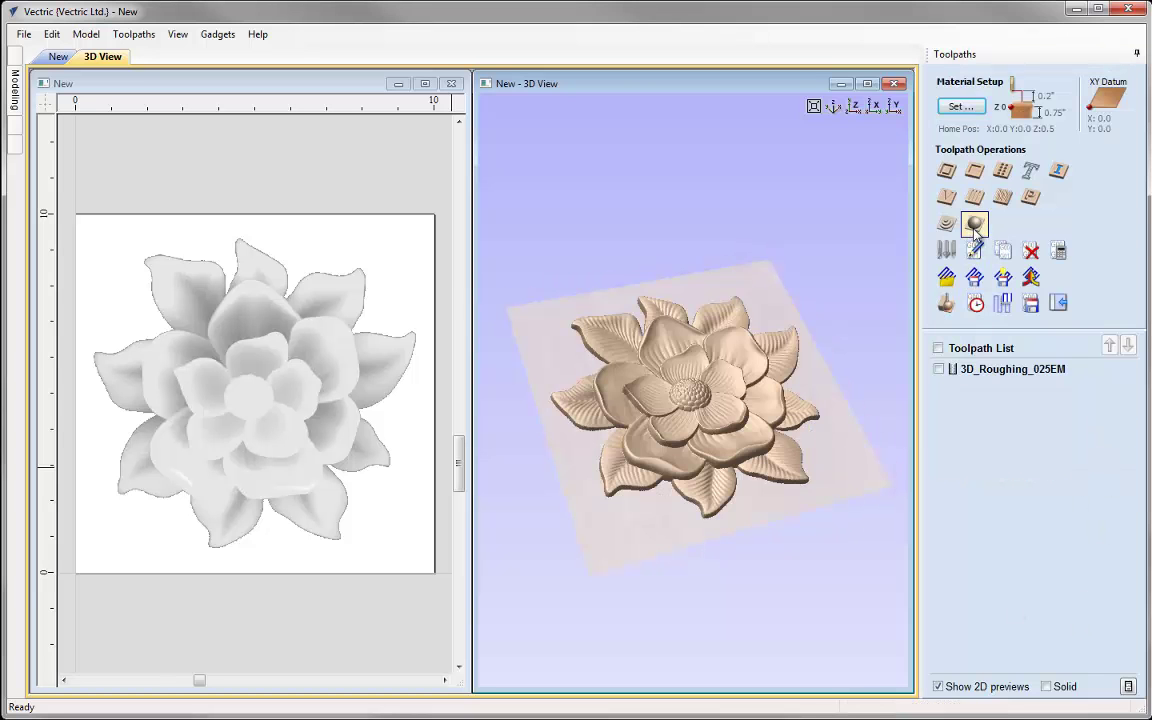
pyautogui.click(975, 226)
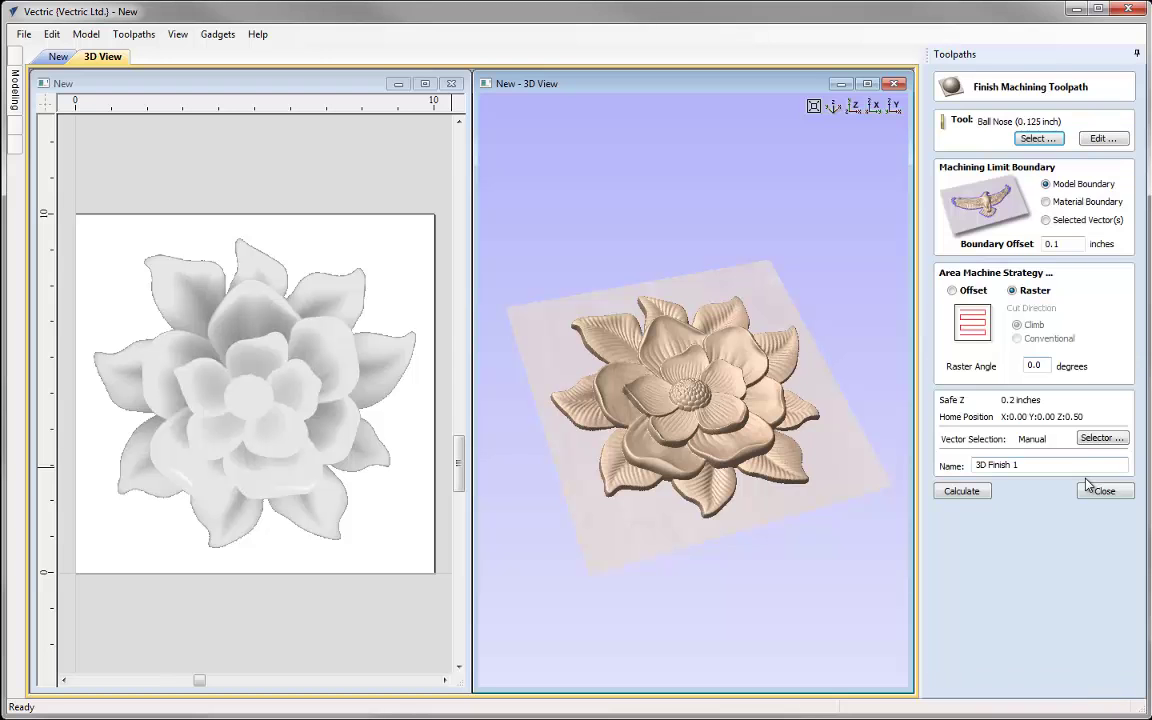
pyautogui.click(1046, 141)
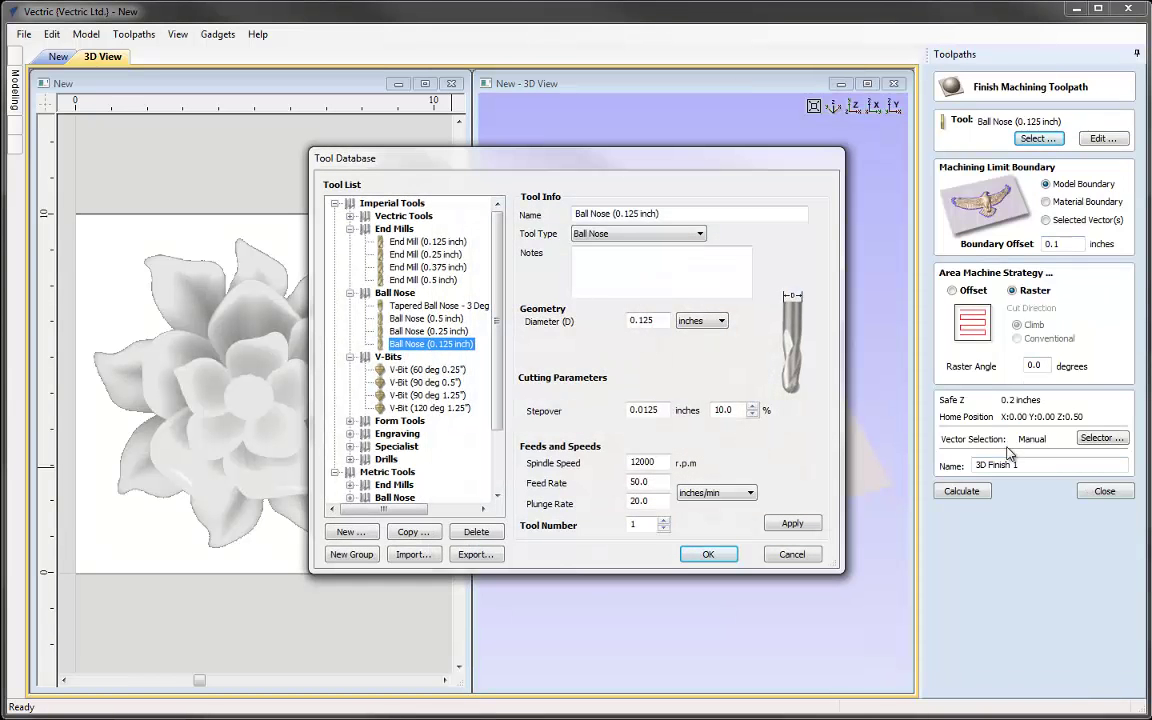
pyautogui.click(432, 346)
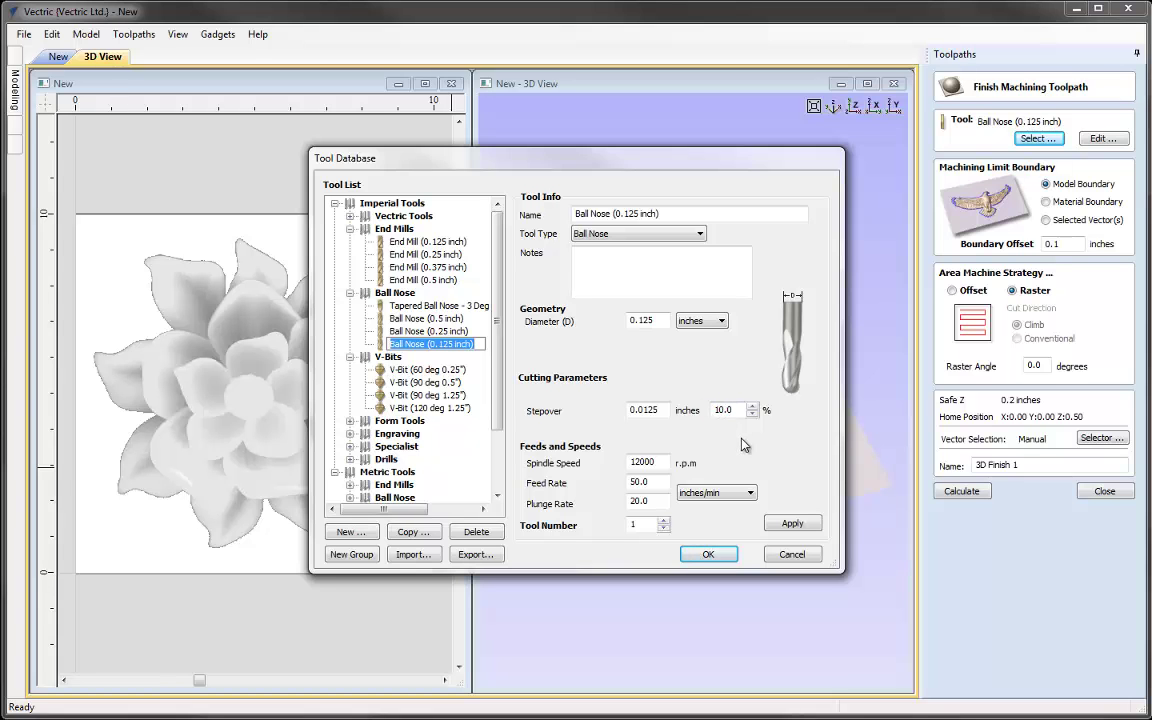
pyautogui.click(790, 527)
pyautogui.click(708, 555)
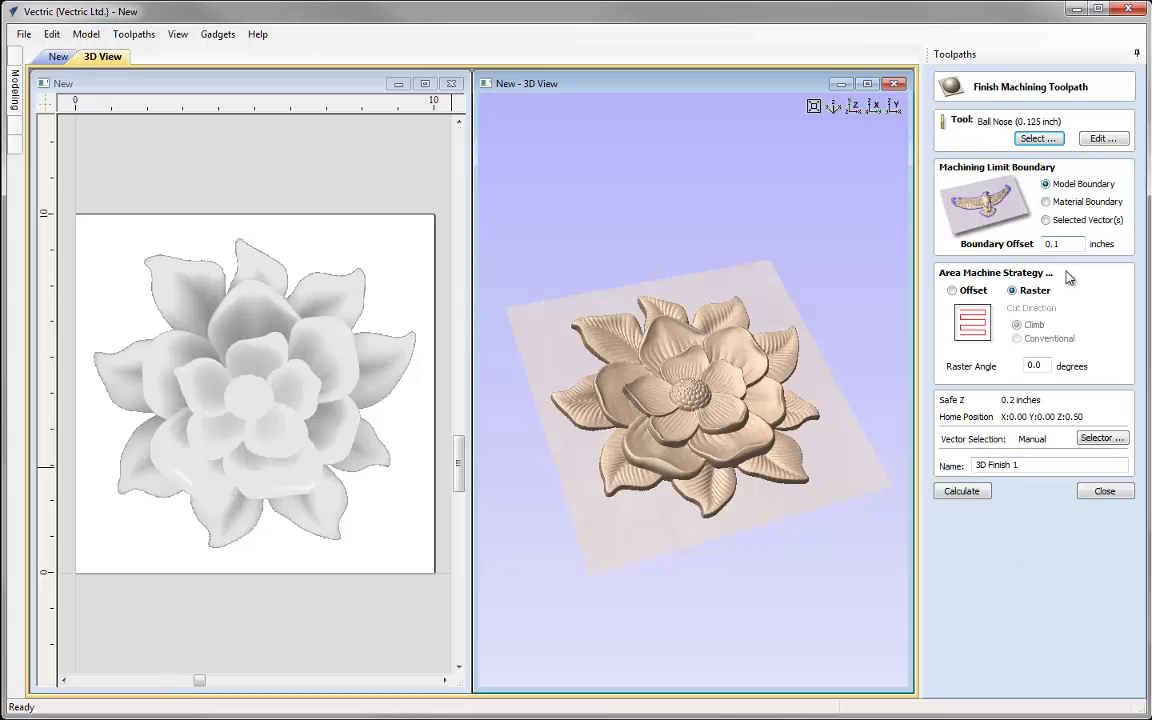
# - Set the boundary offset to 0 and rename the toolpath toward 3D_Finish_0125BN
pyautogui.doubleClick(1055, 243)
pyautogui.write('0')
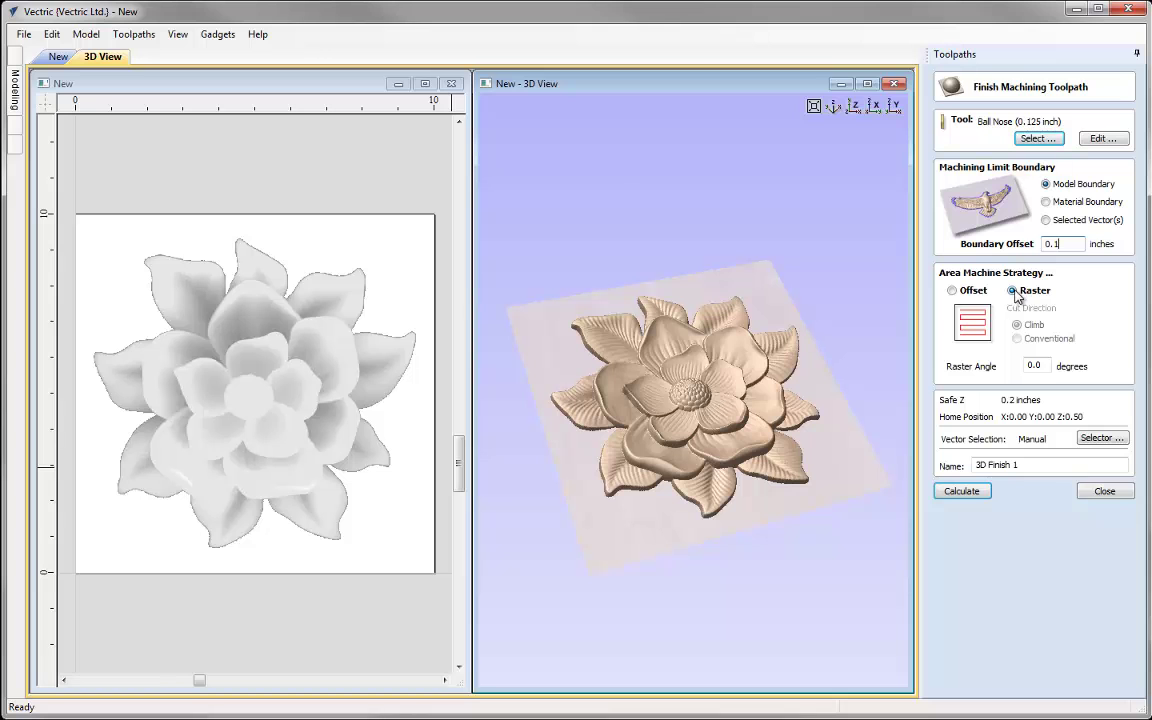
pyautogui.doubleClick(1012, 464)
pyautogui.write('_0125BN')
pyautogui.hotkey('ctrl', 'Left')
pyautogui.press('BackSpace')
# - Complete the 3D_Finish_0125BN name, calculate the toolpath and run its simulation
pyautogui.write('_')
pyautogui.click(973, 494)
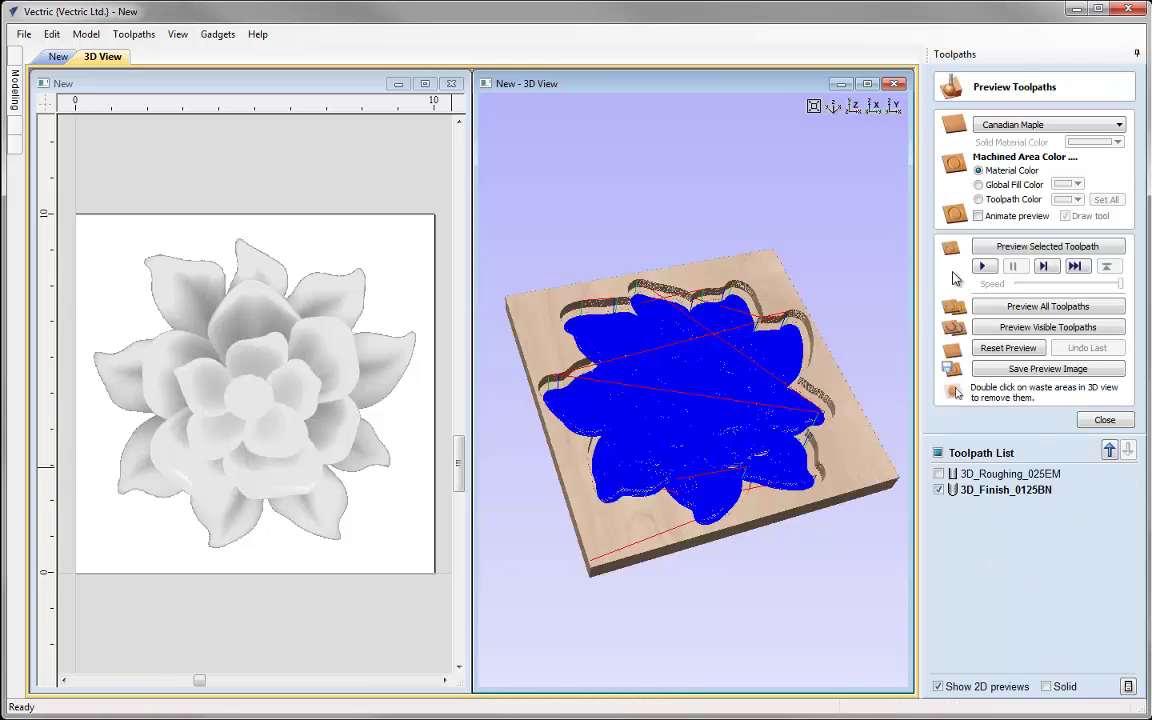
pyautogui.click(1047, 246)
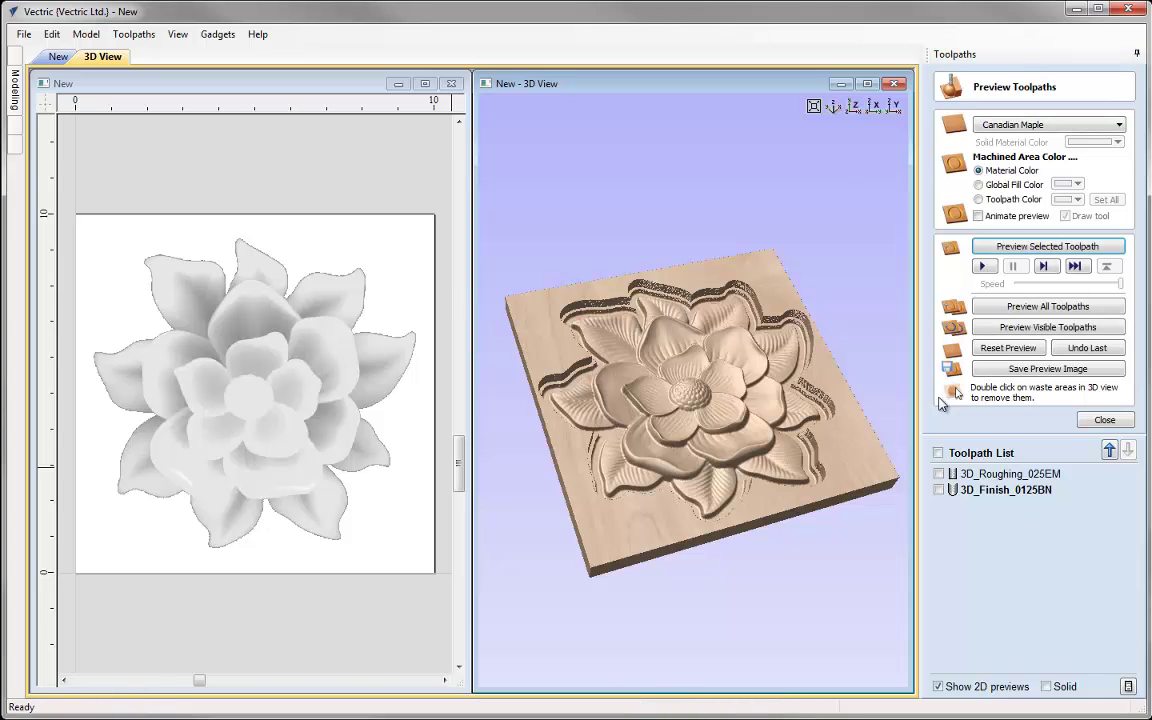
# - Maximize the 3D view and zoom and orbit to inspect the finished magnolia carving
pyautogui.click(867, 83)
pyautogui.scroll(6, 600, 484)
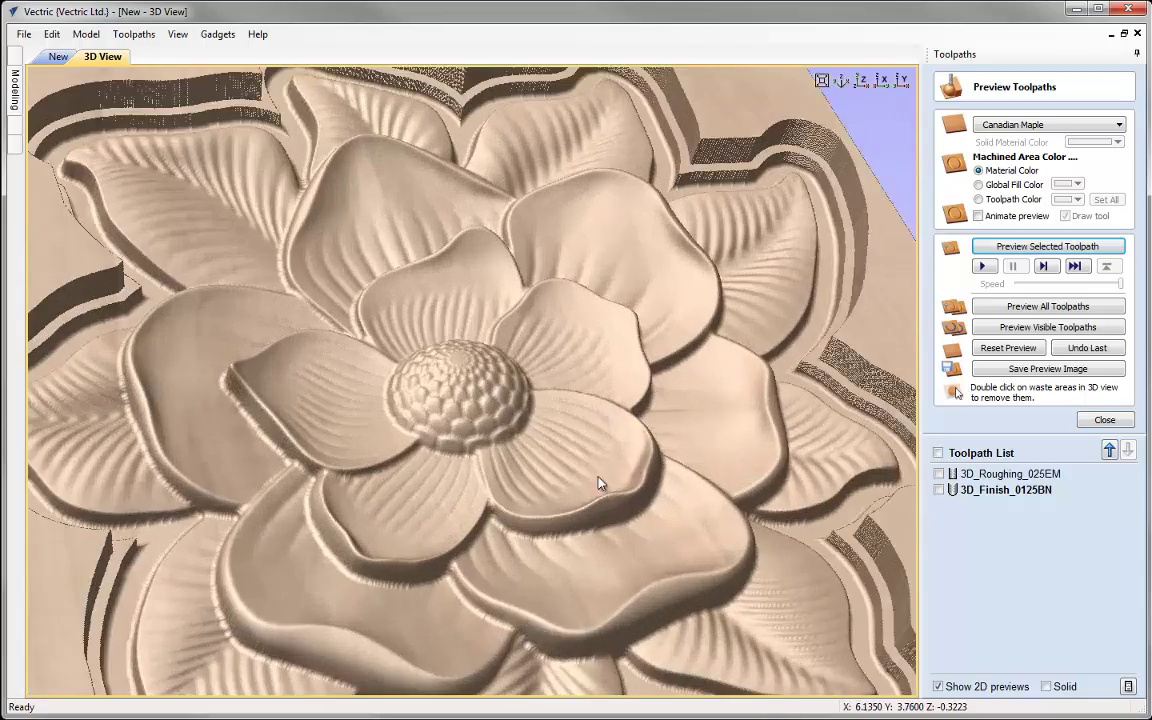
pyautogui.moveTo(600, 484); pyautogui.dragTo(522, 465)
pyautogui.scroll(-5, 490, 500)
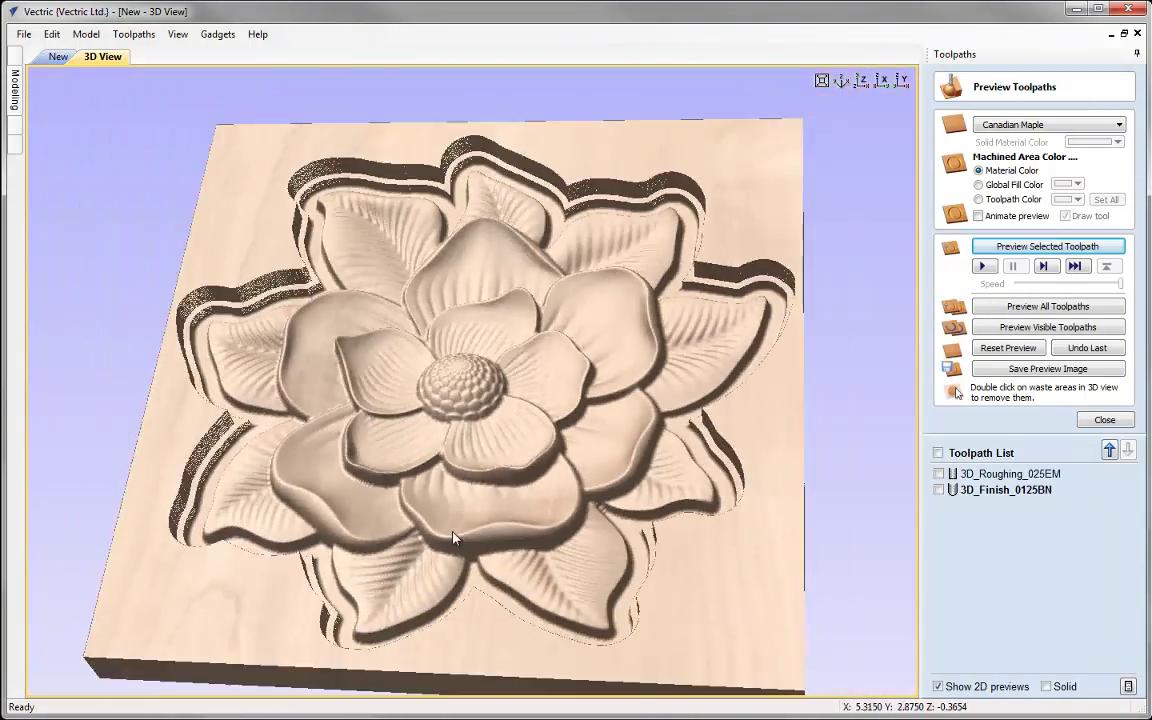
pyautogui.moveTo(465, 540); pyautogui.dragTo(620, 530)
pyautogui.scroll(-3, 620, 530)
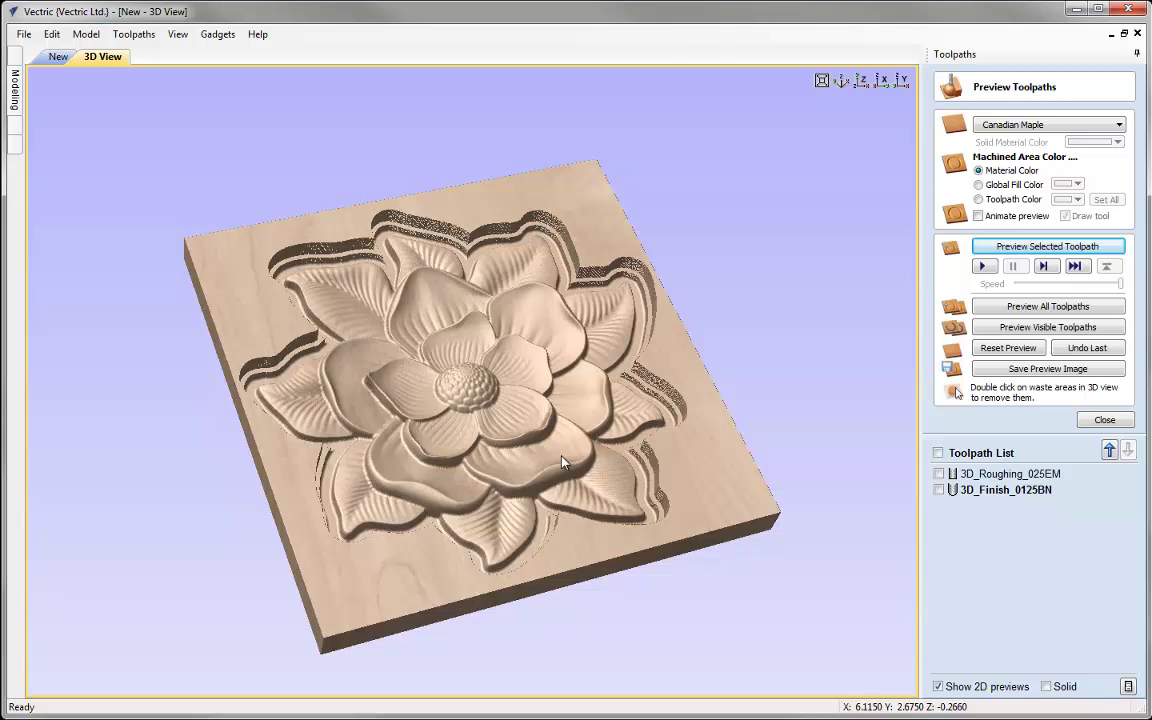
# - Close the preview and show the whole job in the 2D view with the drawing panel docked
pyautogui.click(1106, 421)
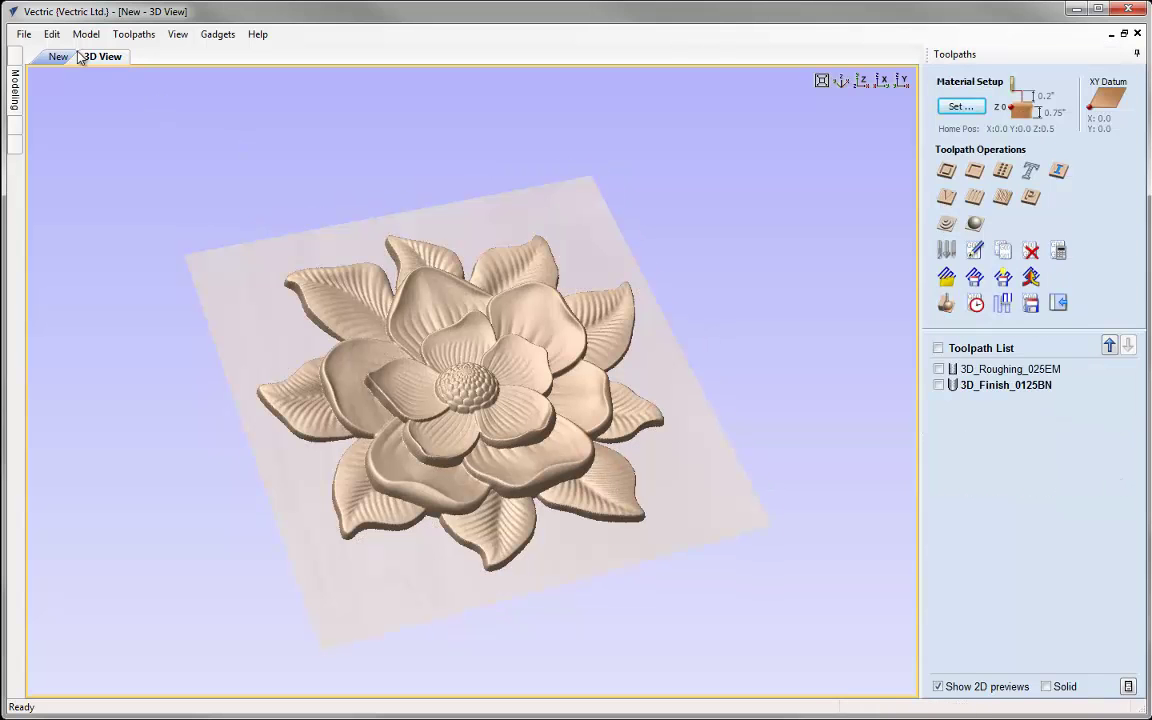
pyautogui.click(15, 57)
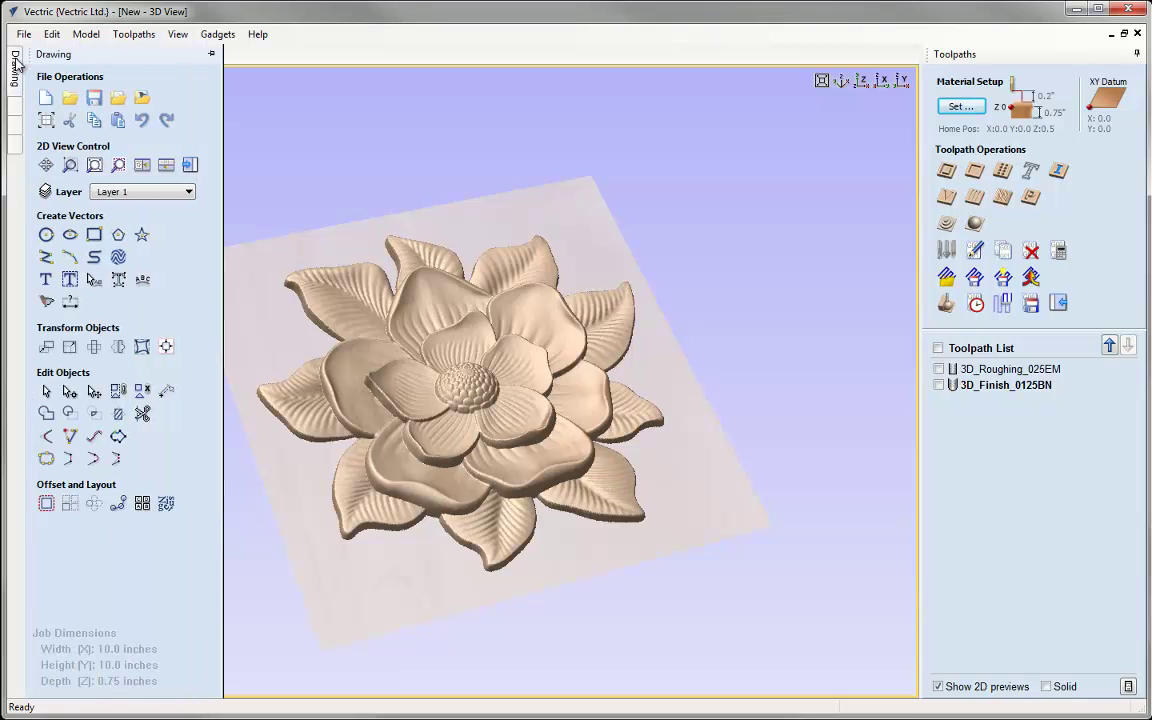
pyautogui.click(211, 56)
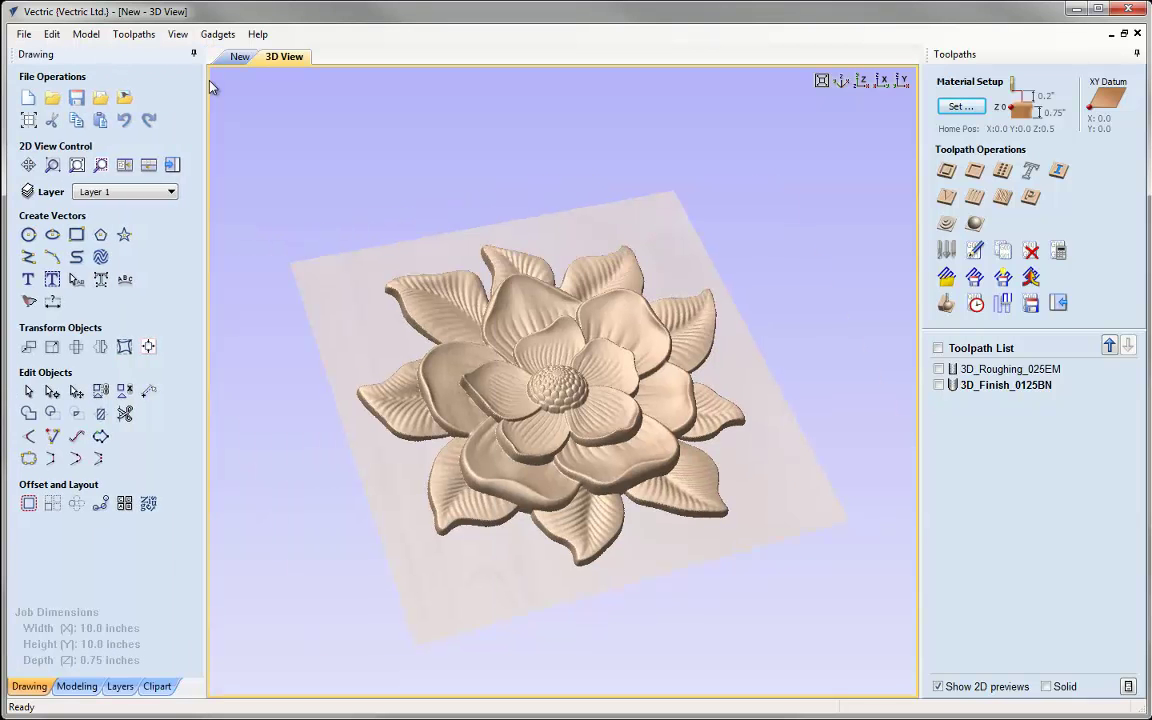
pyautogui.click(239, 56)
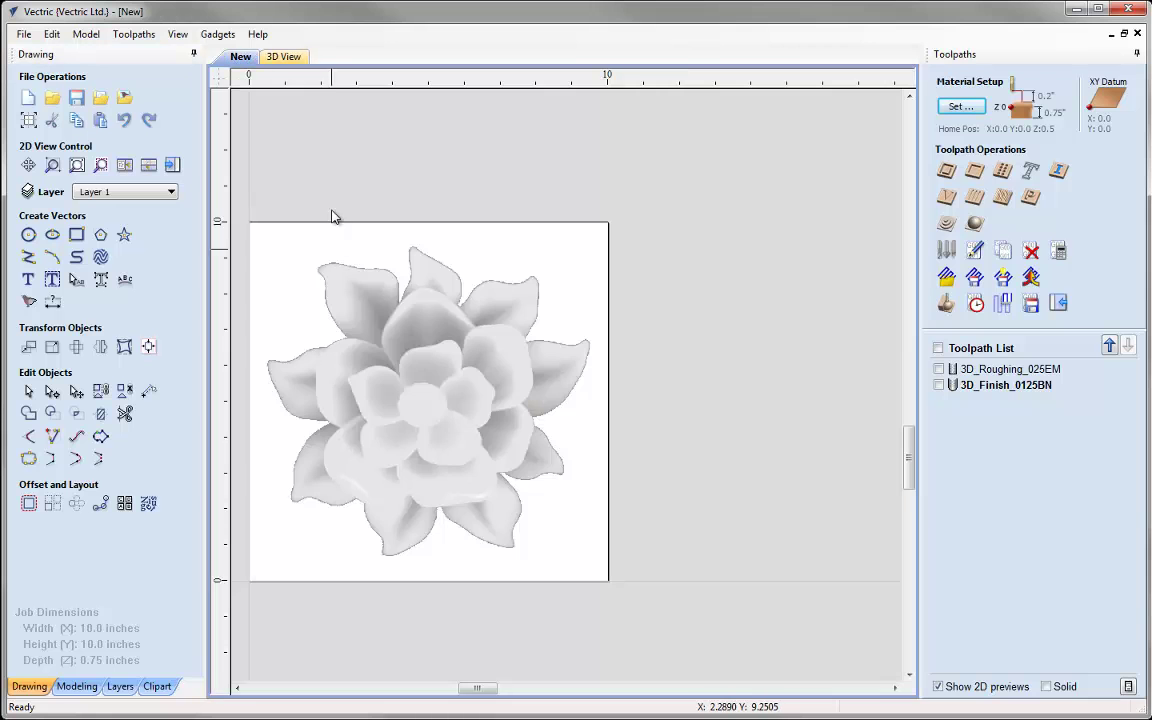
pyautogui.press('z')
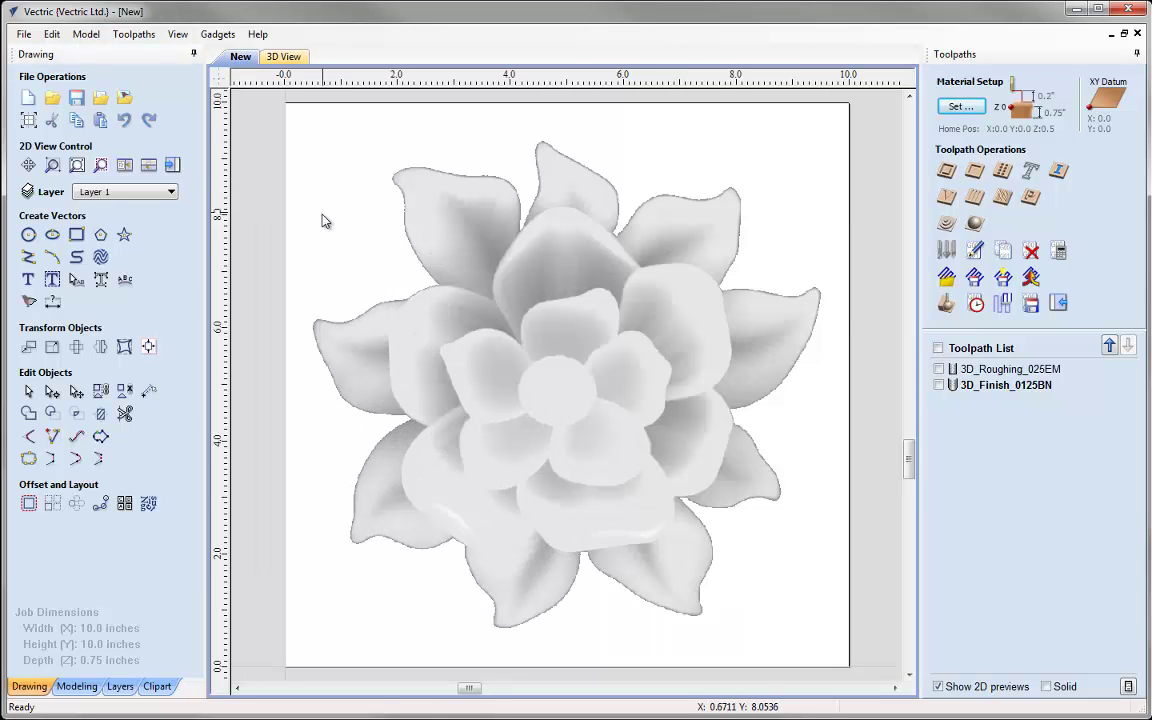
# - Create a vector boundary from the Magnolia_Flower-57649-A component and select the new vector
pyautogui.click(77, 686)
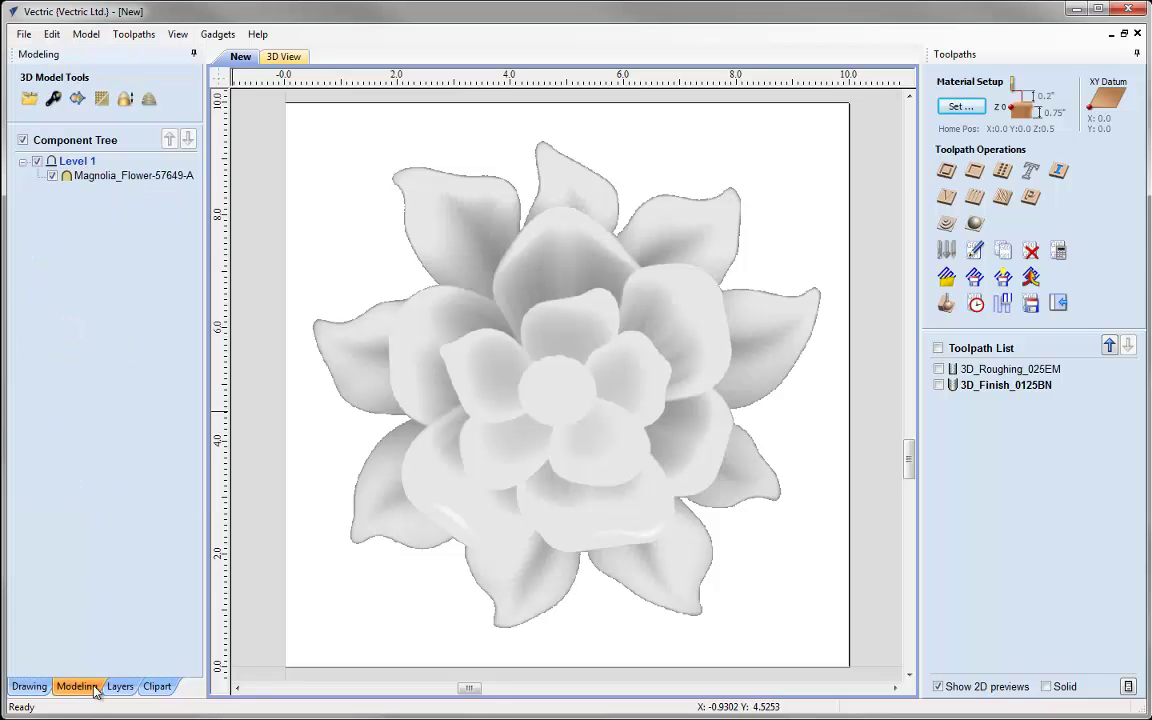
pyautogui.click(126, 176)
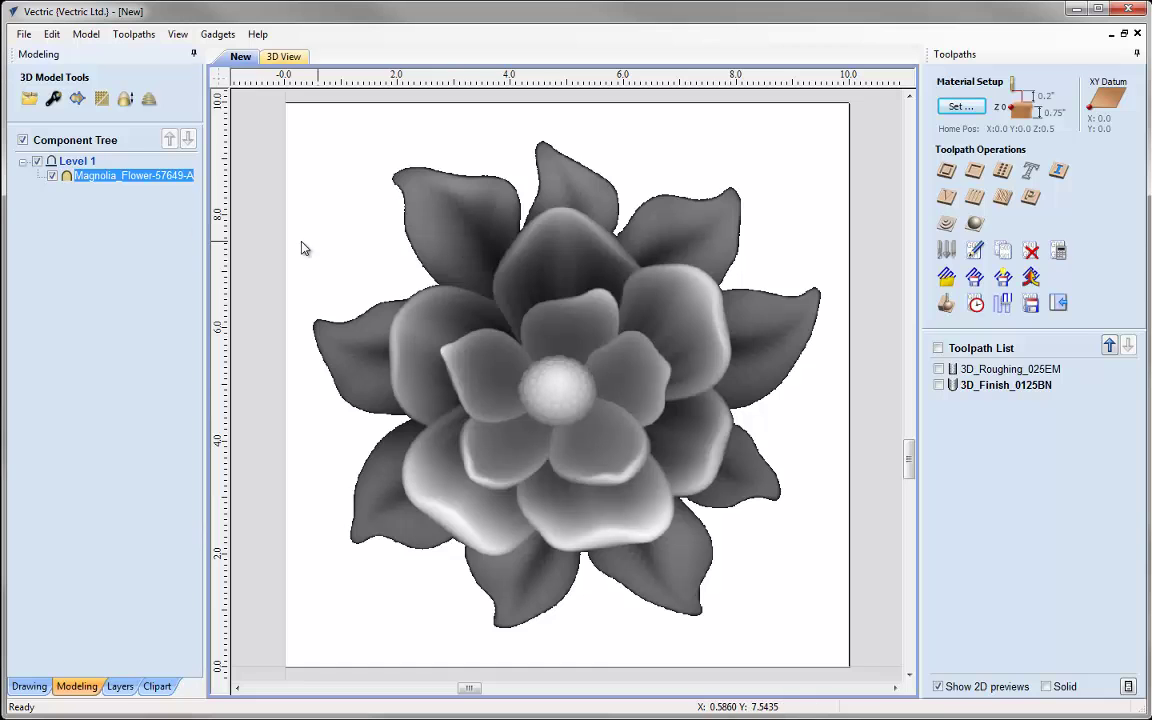
pyautogui.click(78, 101)
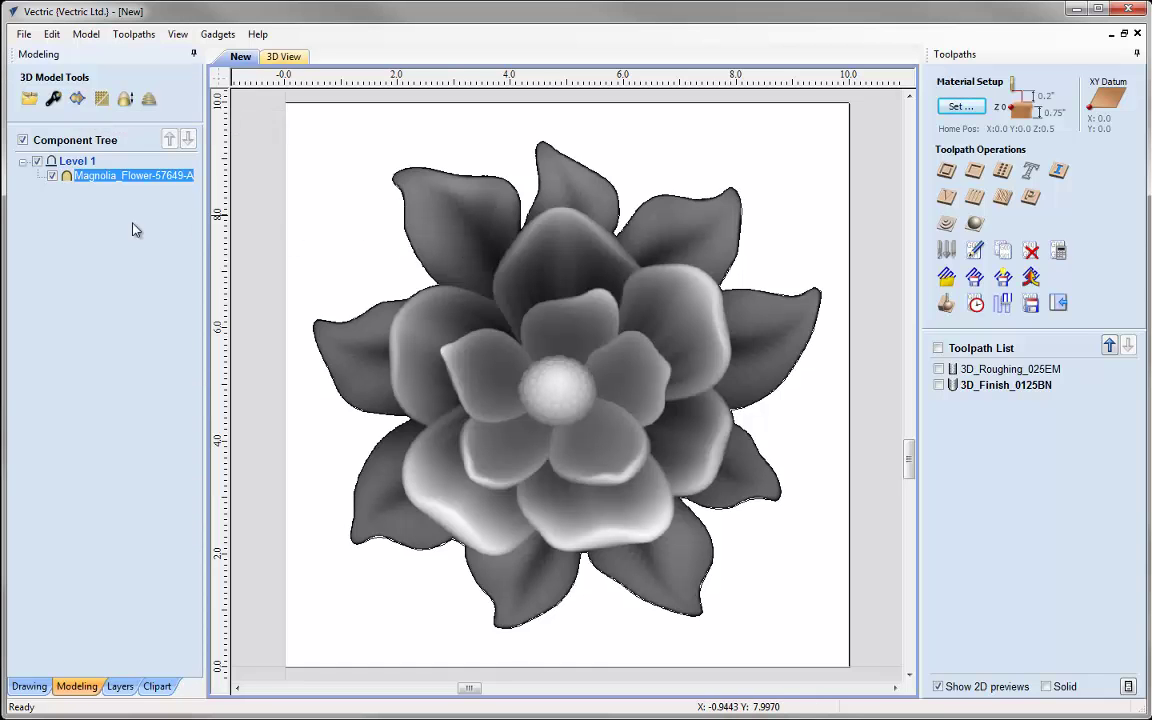
pyautogui.click(301, 210)
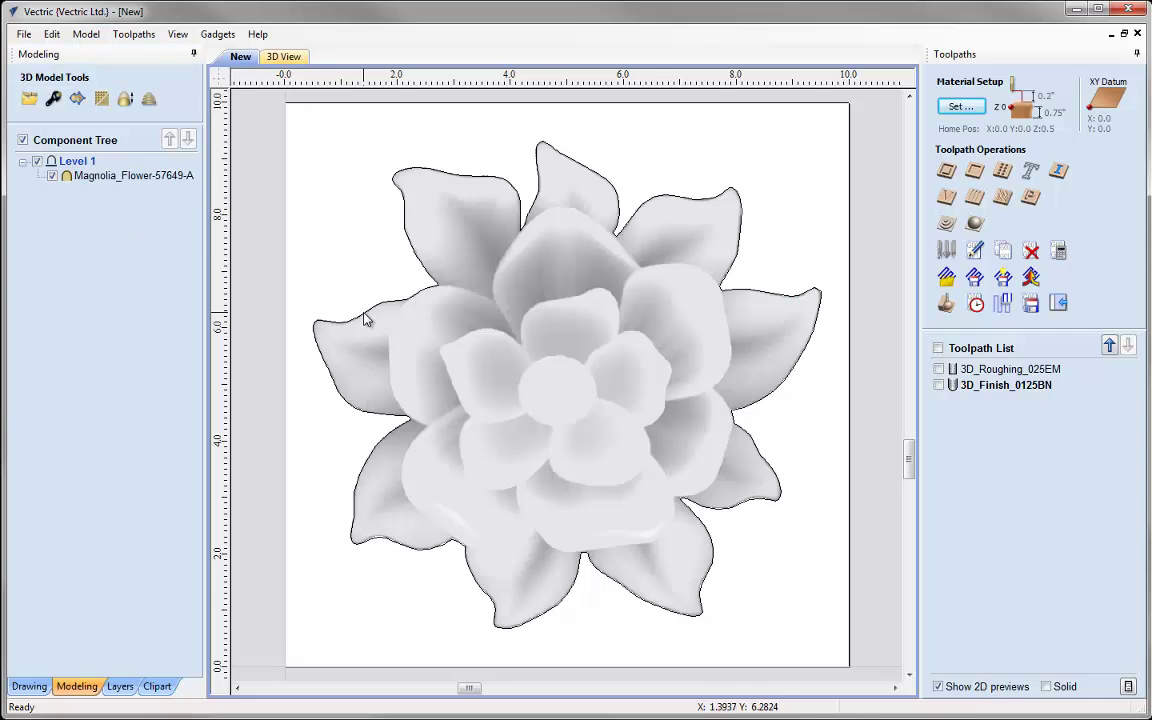
pyautogui.click(365, 318)
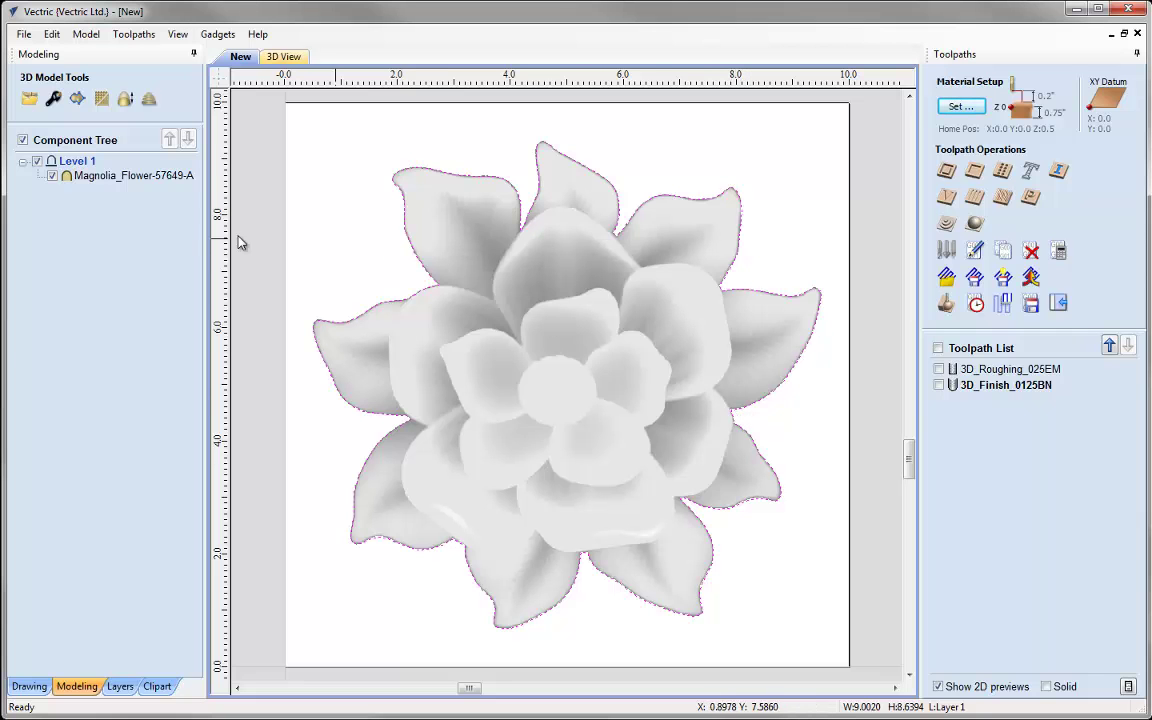
# - Start a 2D profile toolpath with 0.75 inch cut depth, keeping the 0.25 inch end mill
pyautogui.press('F11')
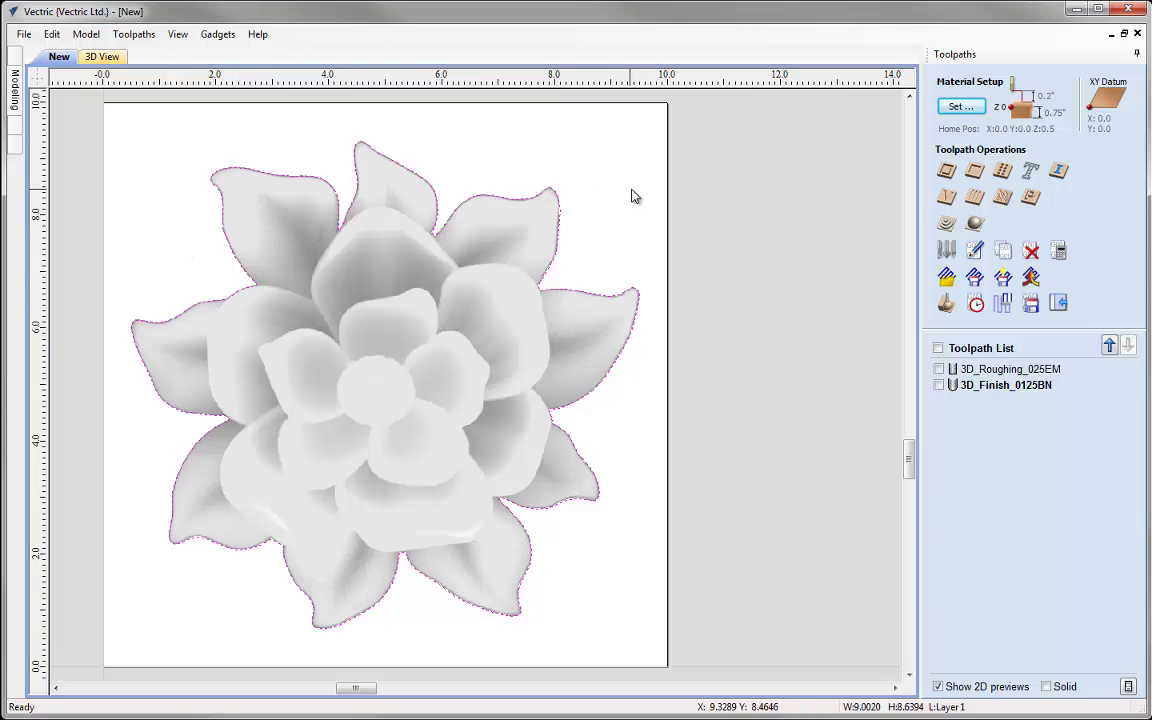
pyautogui.click(946, 170)
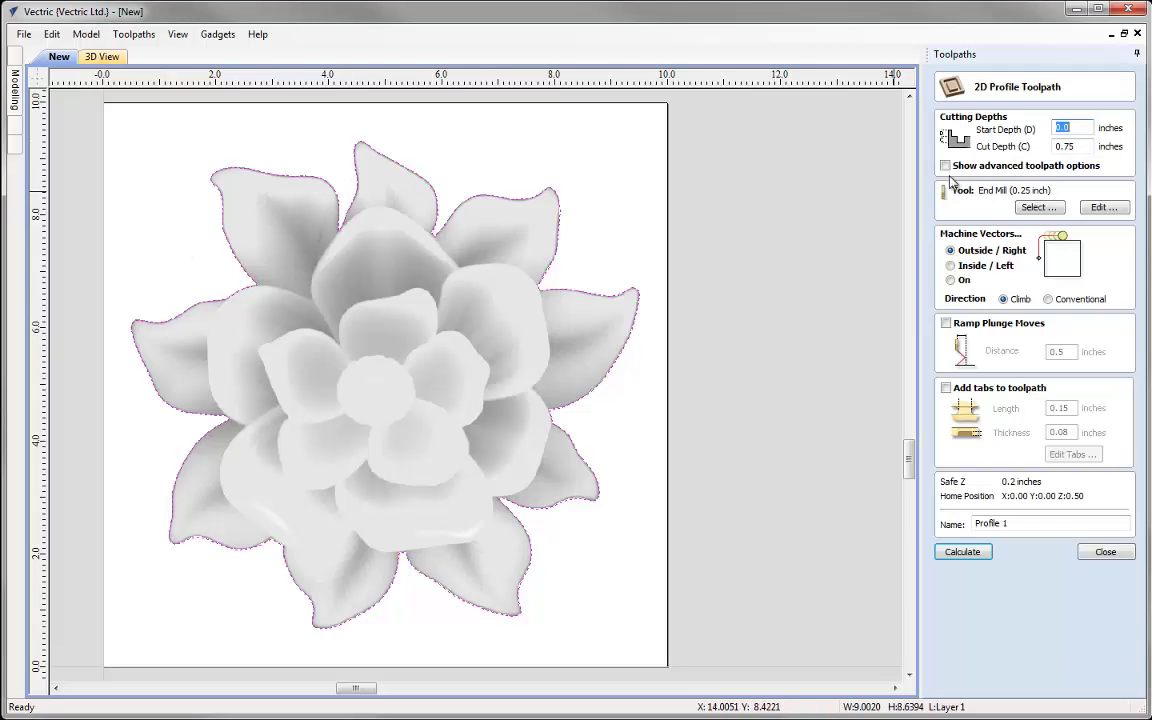
pyautogui.doubleClick(1062, 146)
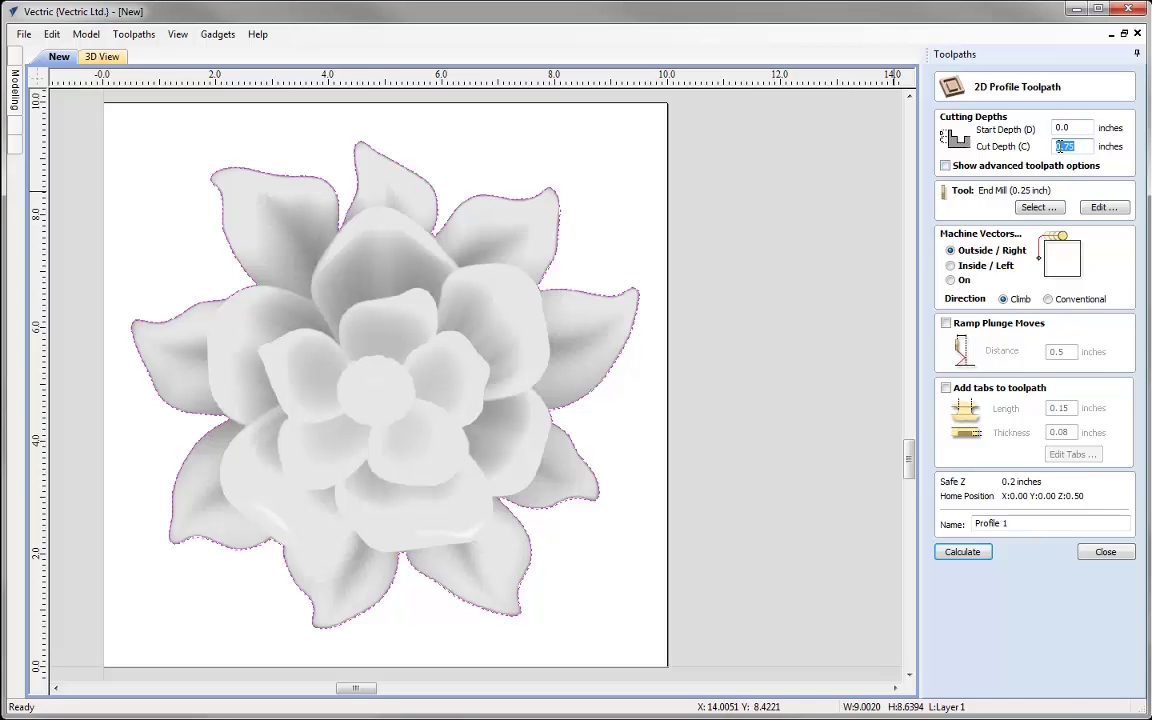
pyautogui.click(1060, 146)
pyautogui.click(1039, 207)
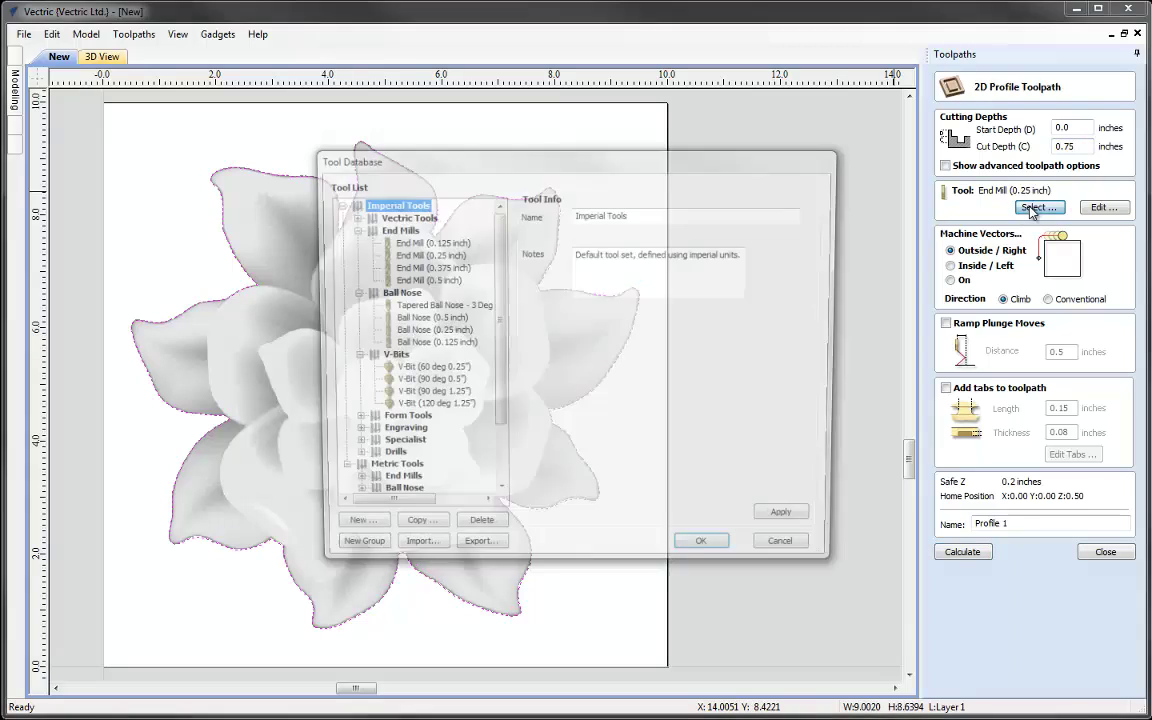
pyautogui.press('Escape')
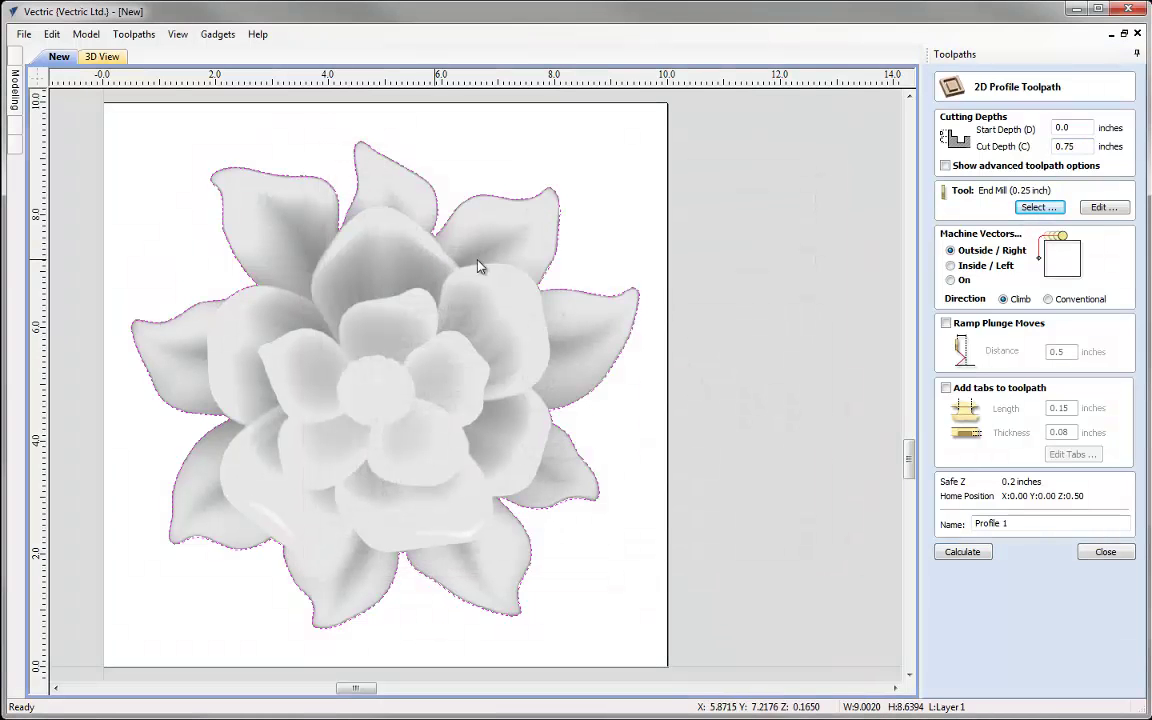
# - Set the end mill pass depth to 0.25 and name the toolpath Profile_CUtout_025EM
pyautogui.click(1100, 208)
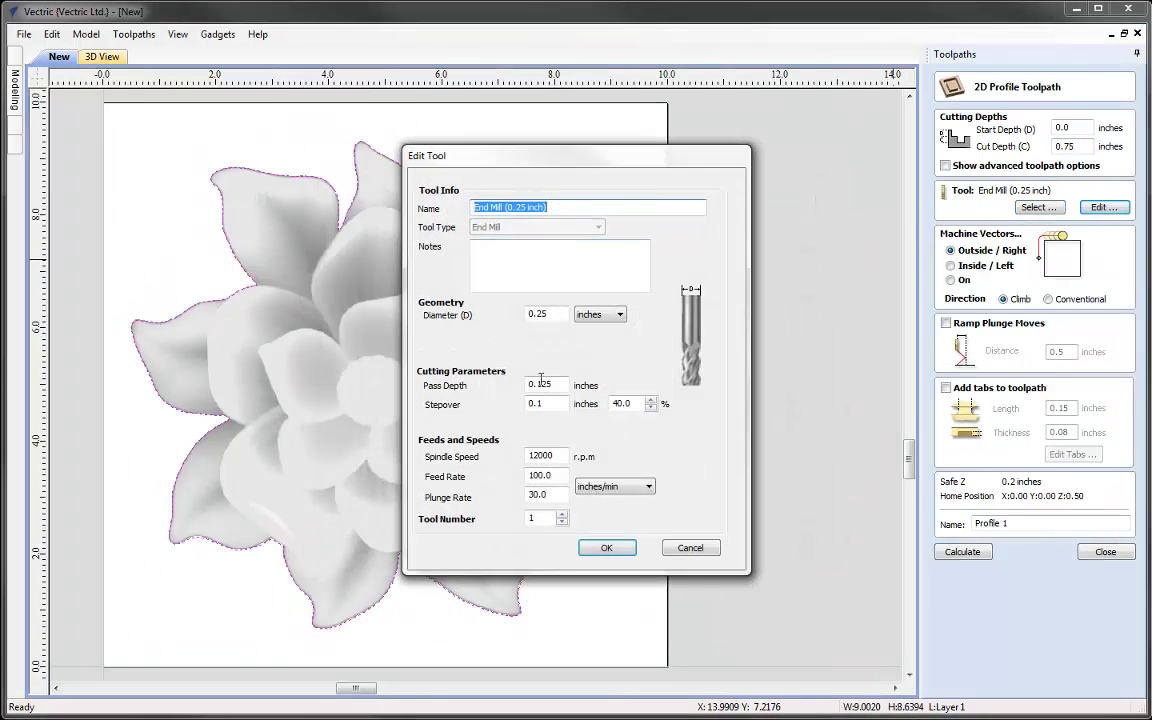
pyautogui.moveTo(541, 384); pyautogui.dragTo(569, 381)
pyautogui.press('BackSpace')
pyautogui.press('BackSpace')
pyautogui.write('25')
pyautogui.click(607, 548)
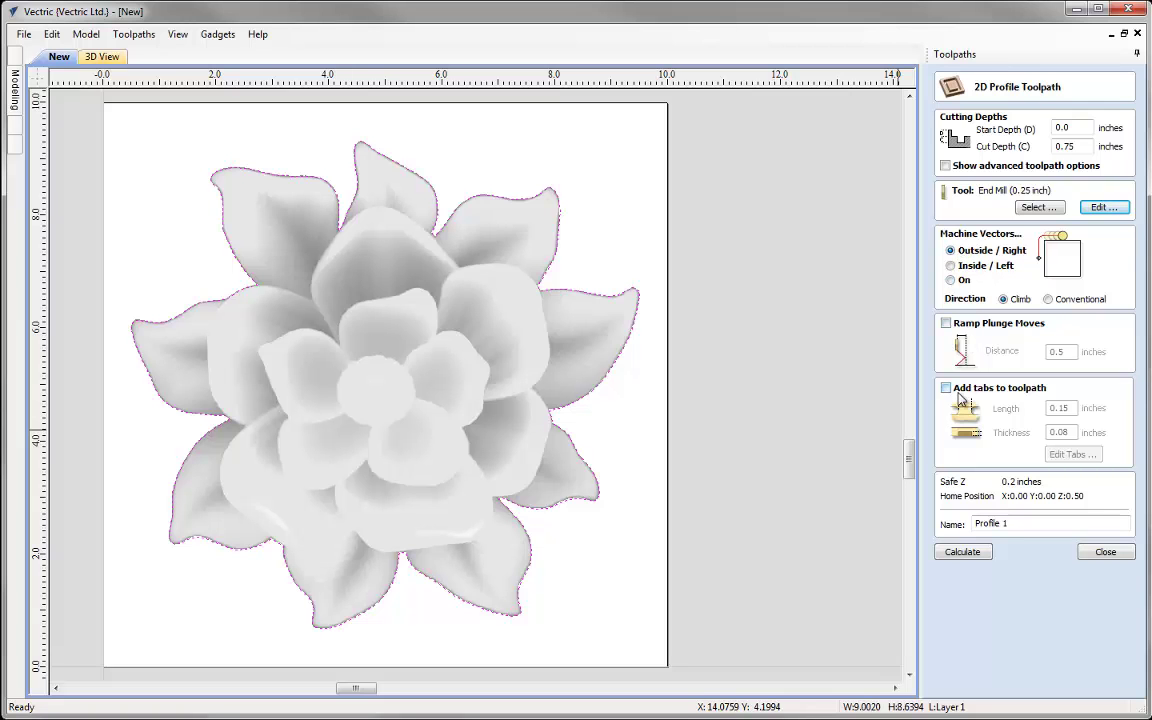
pyautogui.click(1018, 522)
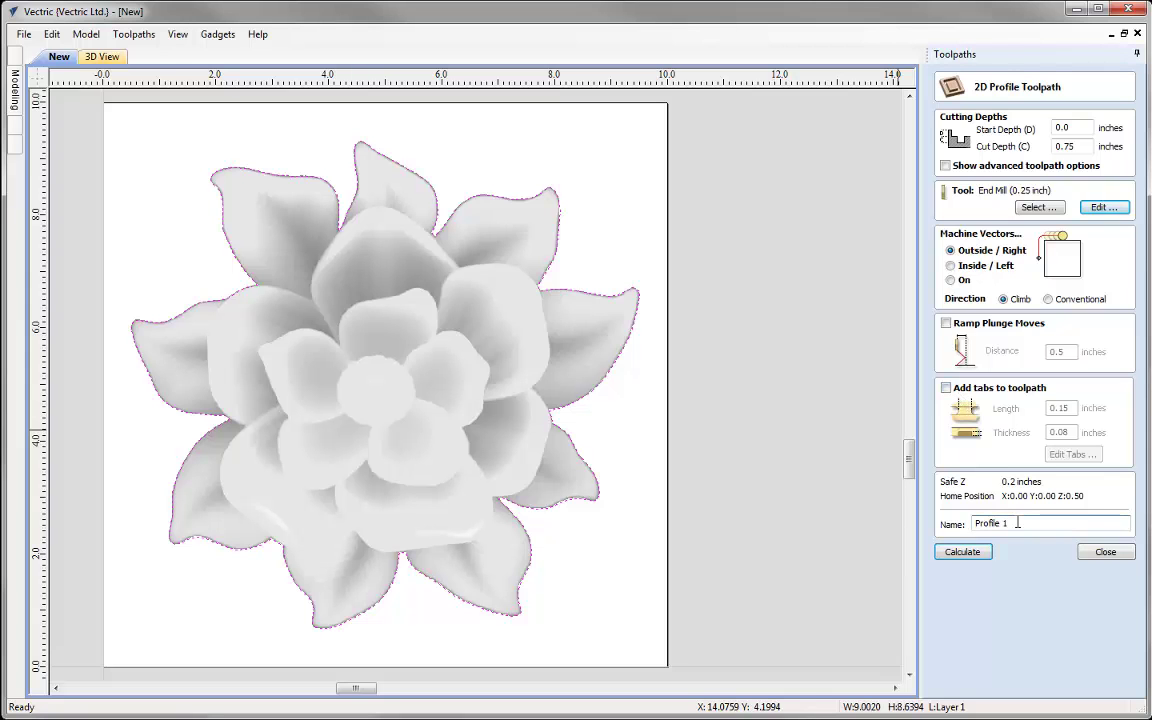
pyautogui.press('BackSpace')
pyautogui.press('BackSpace')
pyautogui.write('_CUtout_025EM')
# - Calculate and simulate the profile cutout, remove the waste board, and view the freestanding flower
pyautogui.click(962, 551)
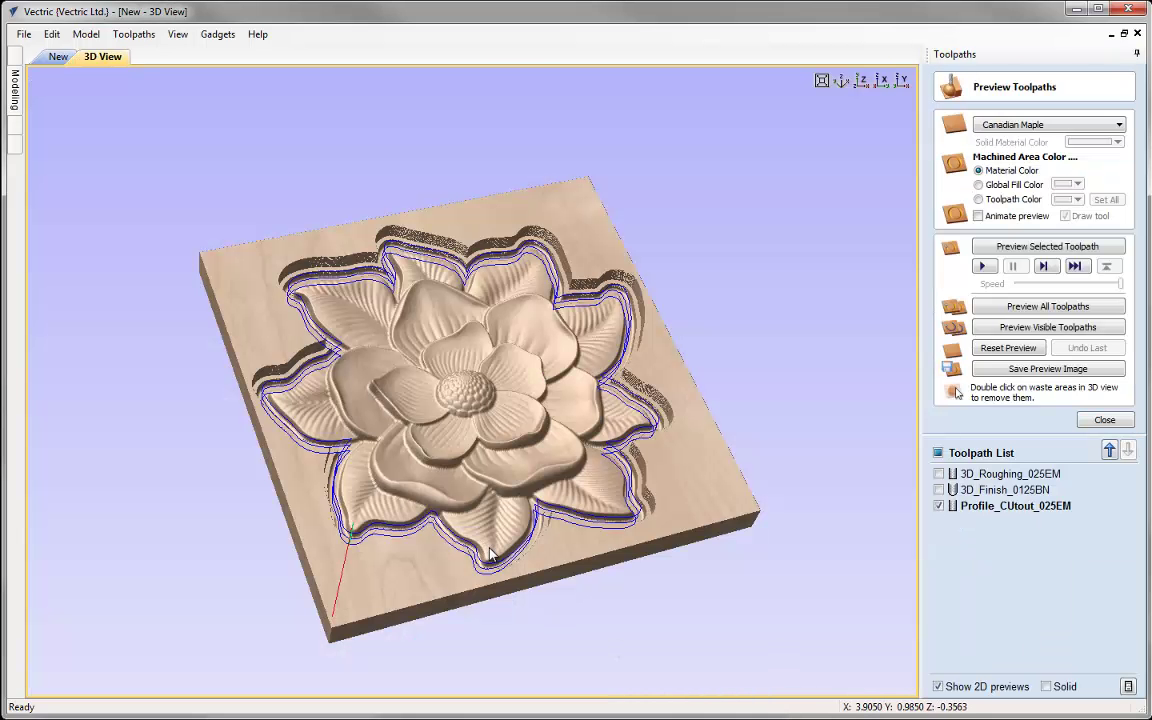
pyautogui.click(1035, 248)
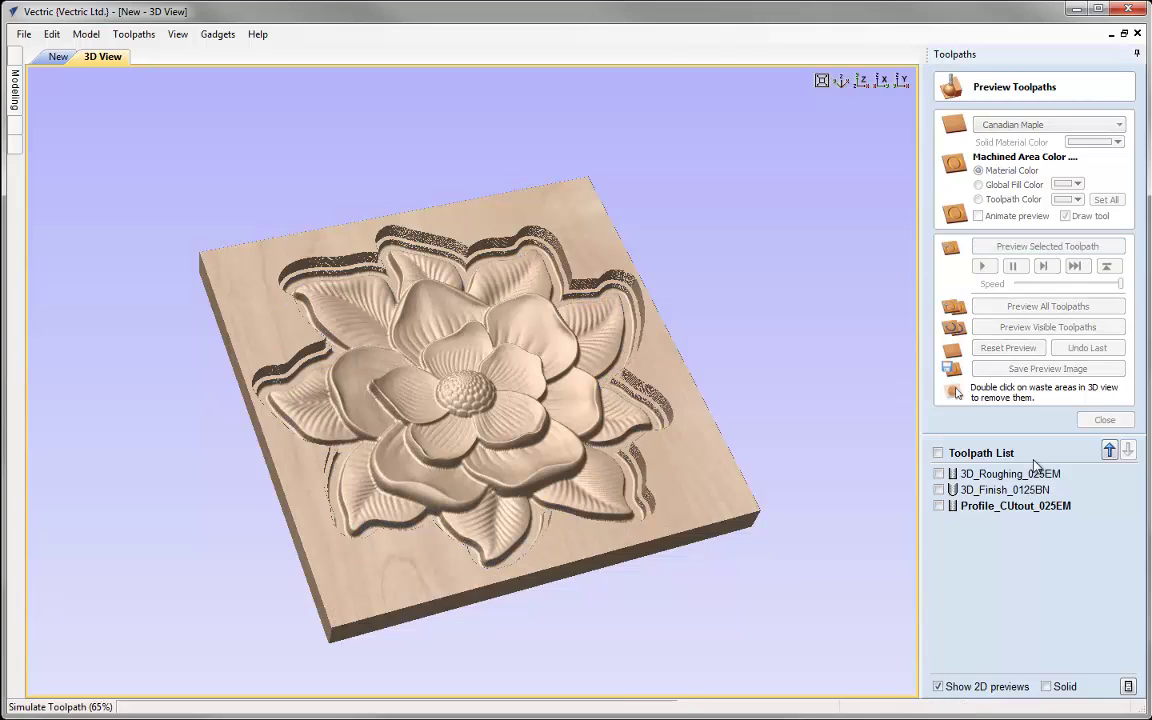
pyautogui.moveTo(700, 470); pyautogui.dragTo(660, 510)
pyautogui.doubleClick(660, 510)
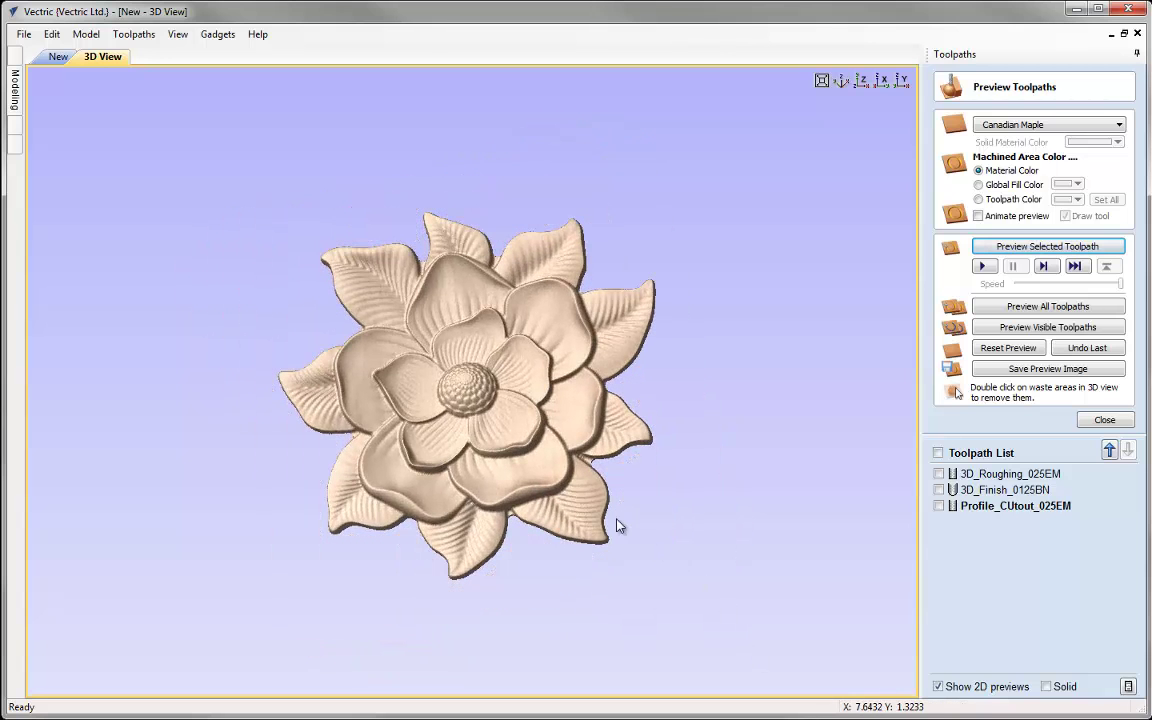
pyautogui.moveTo(481, 463); pyautogui.dragTo(510, 387)
pyautogui.scroll(2, 510, 387)
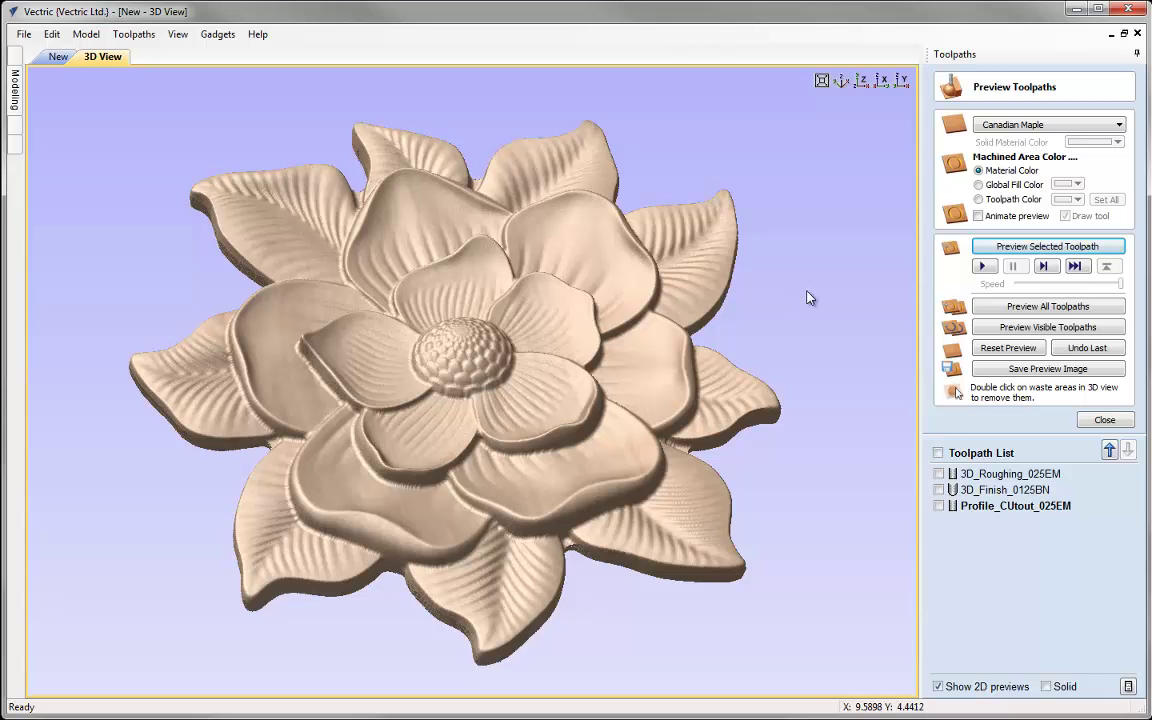
# - Select 3D_Roughing_025EM and choose the G Code (inch) (*.tap) post processor for saving
pyautogui.click(1104, 419)
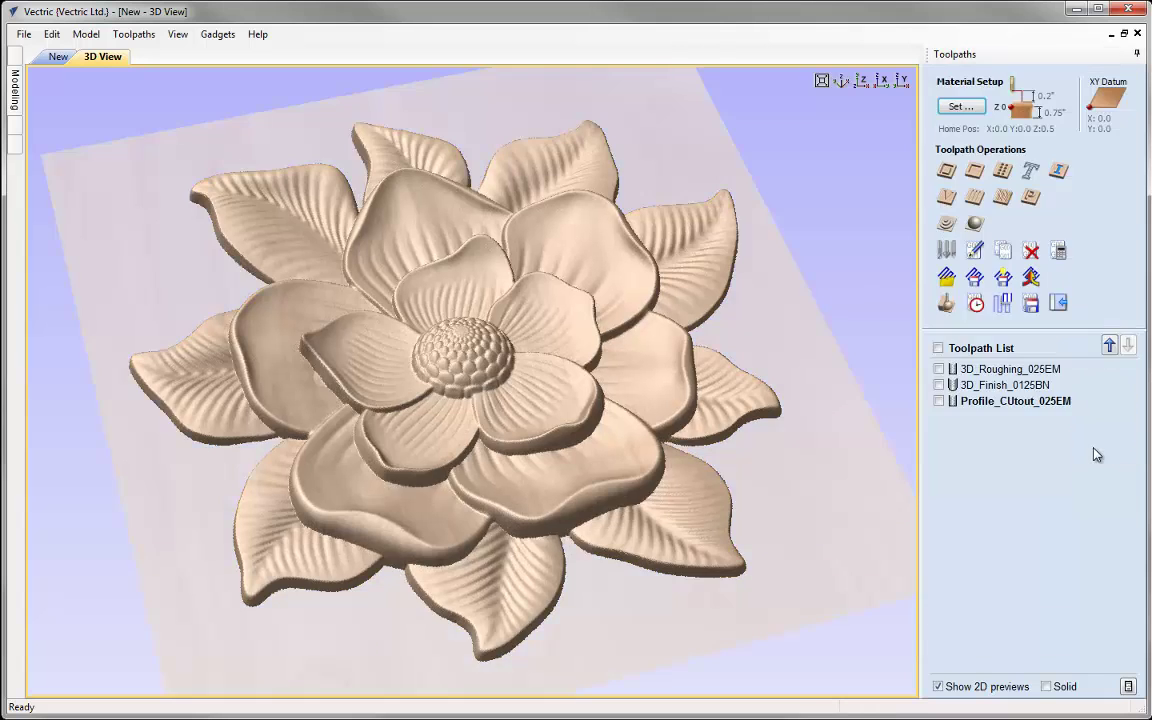
pyautogui.click(1040, 369)
pyautogui.click(1031, 304)
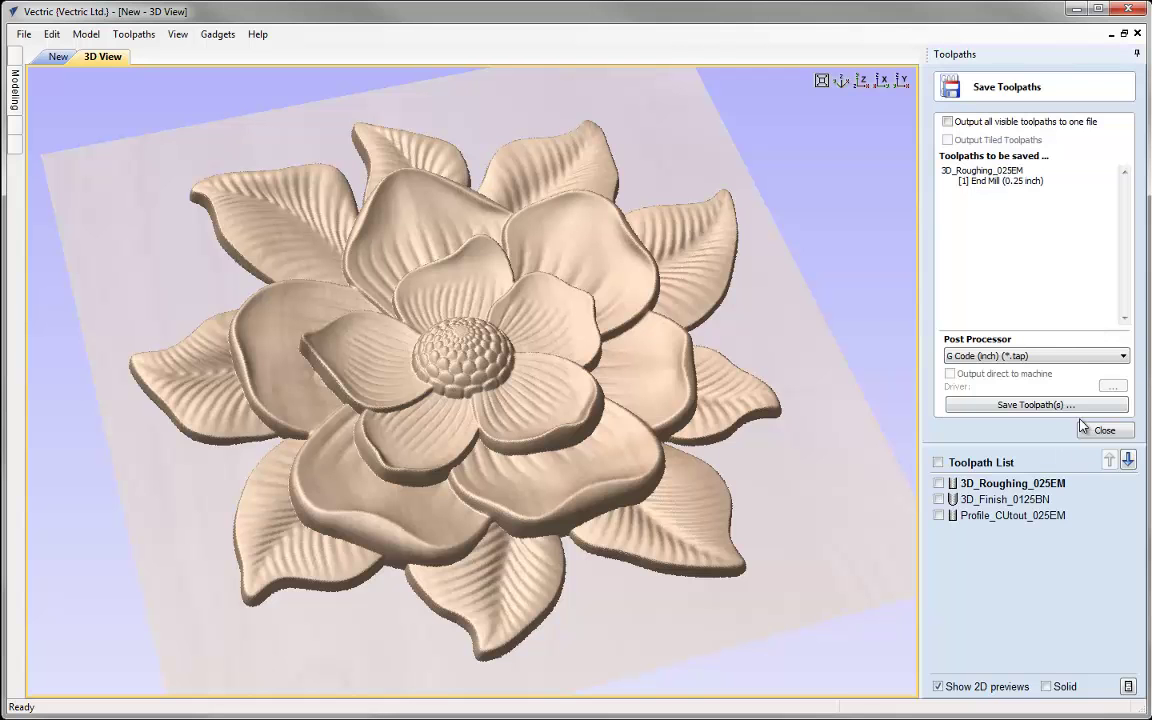
pyautogui.click(1106, 355)
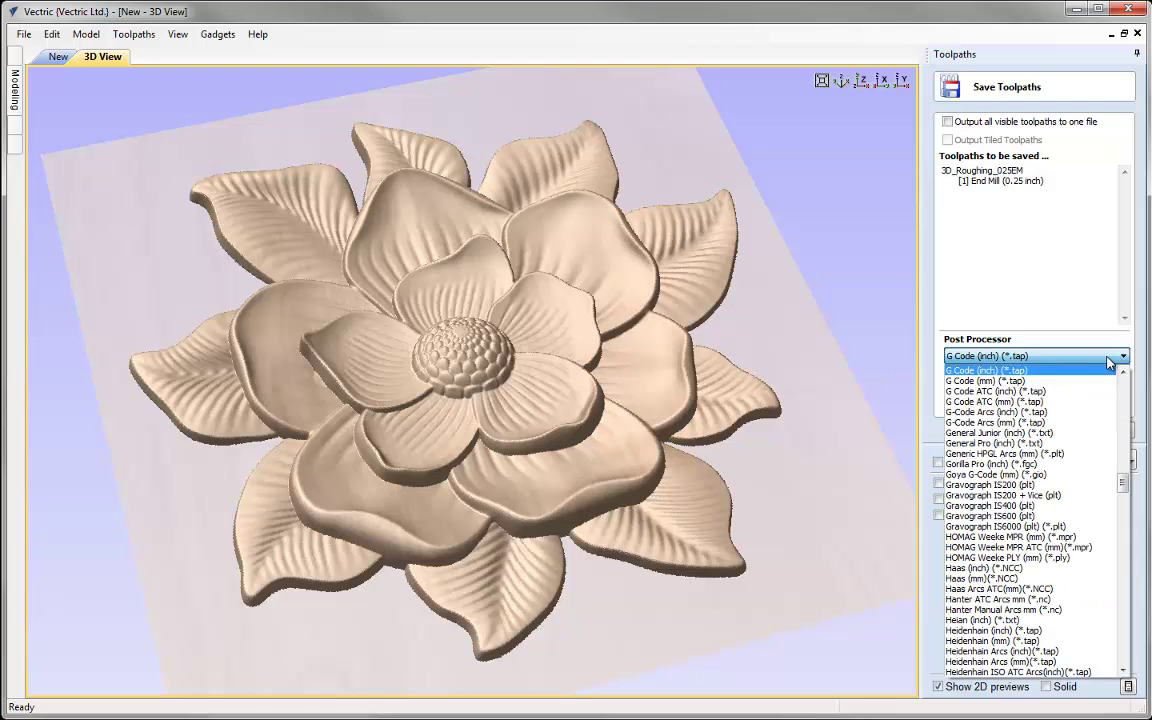
pyautogui.click(1108, 364)
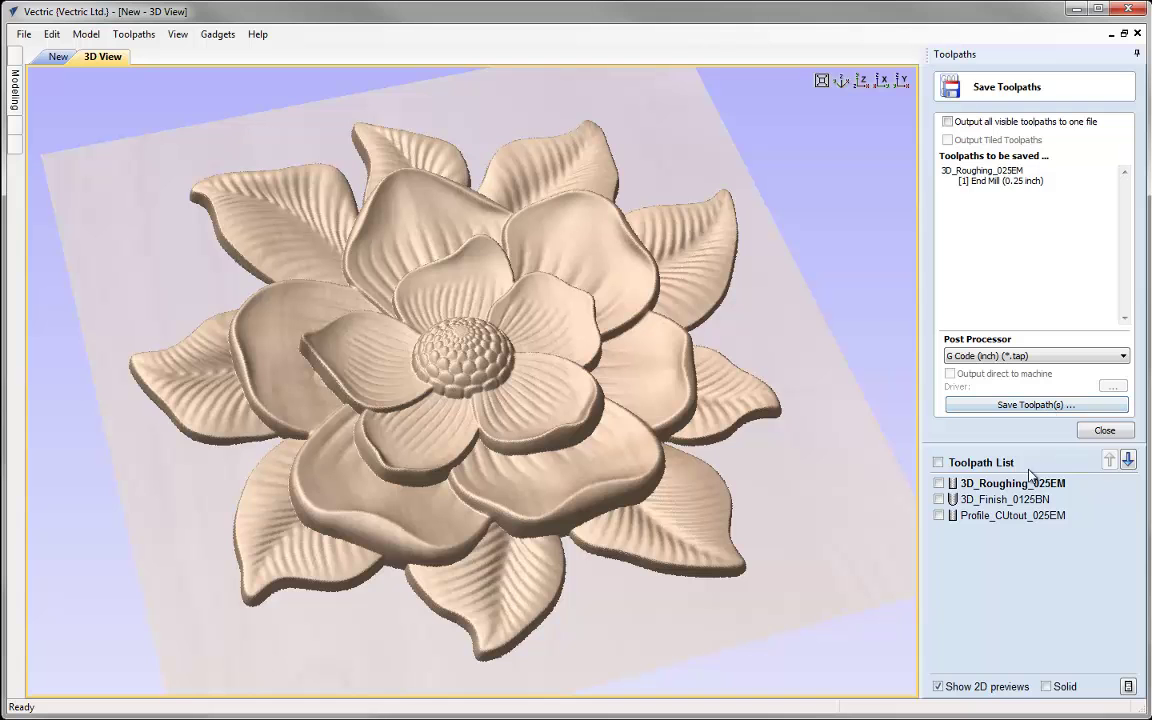
# - Include the 3D_Finish_0125BN and Profile_CUtout_025EM toolpaths, then close the Save Toolpaths panel
pyautogui.click(1015, 499)
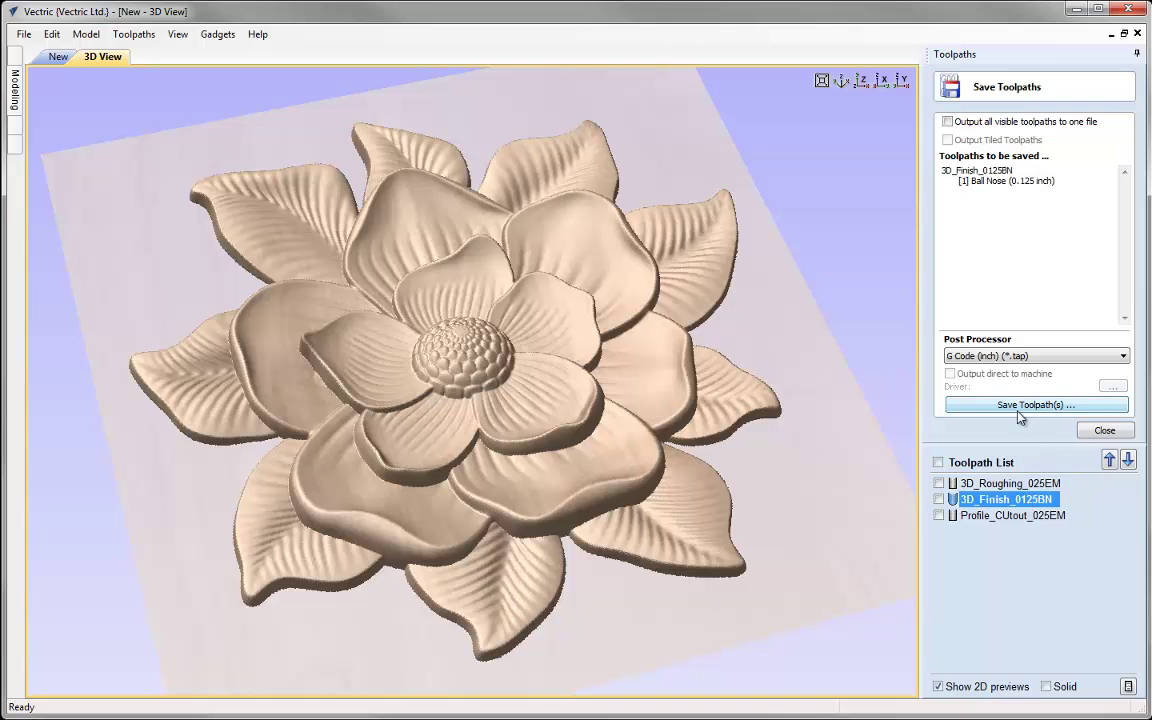
pyautogui.click(1035, 515)
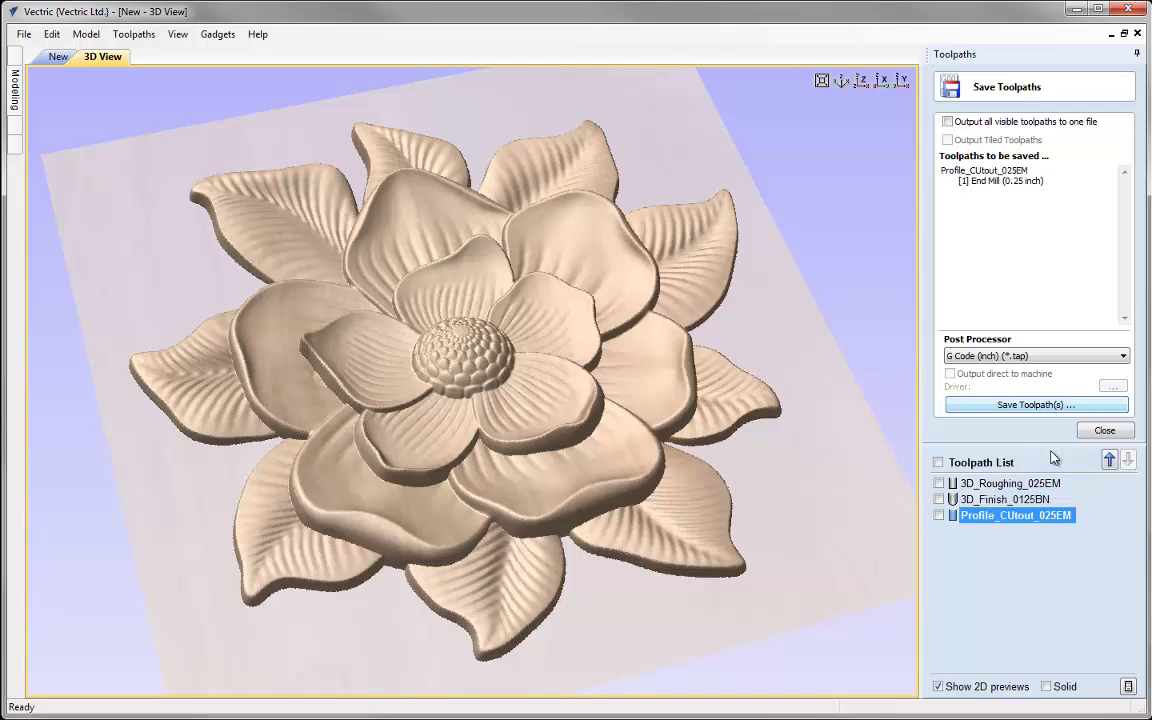
pyautogui.click(1005, 499)
pyautogui.click(1102, 430)
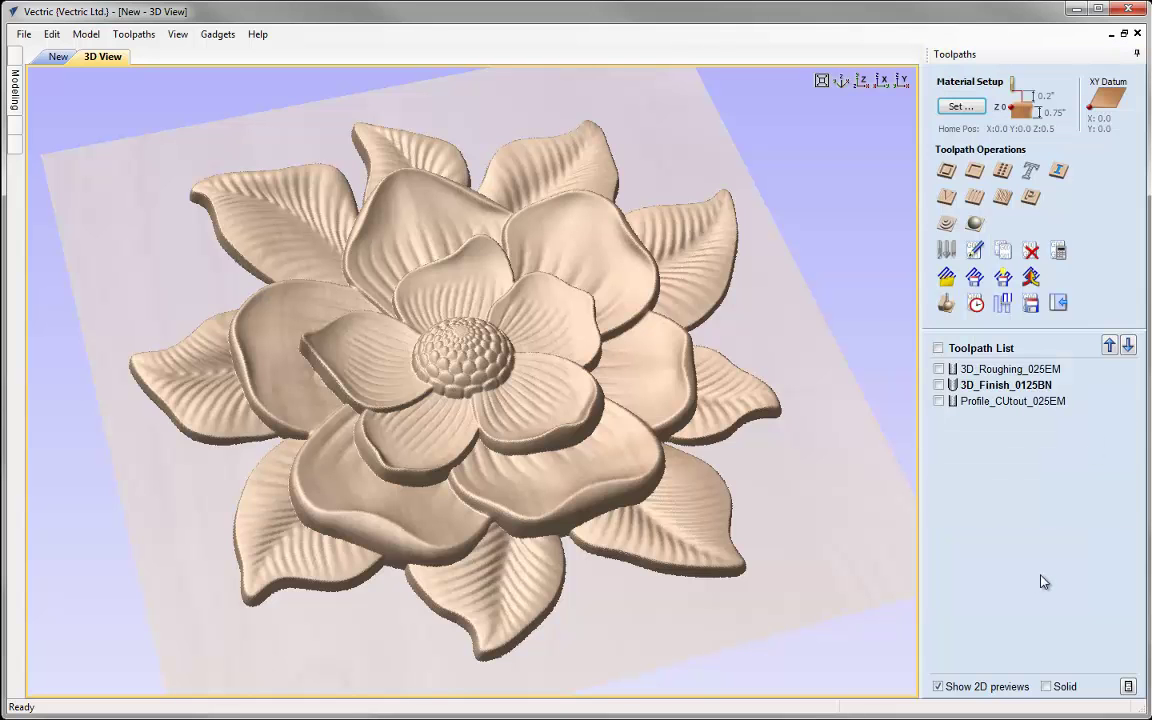